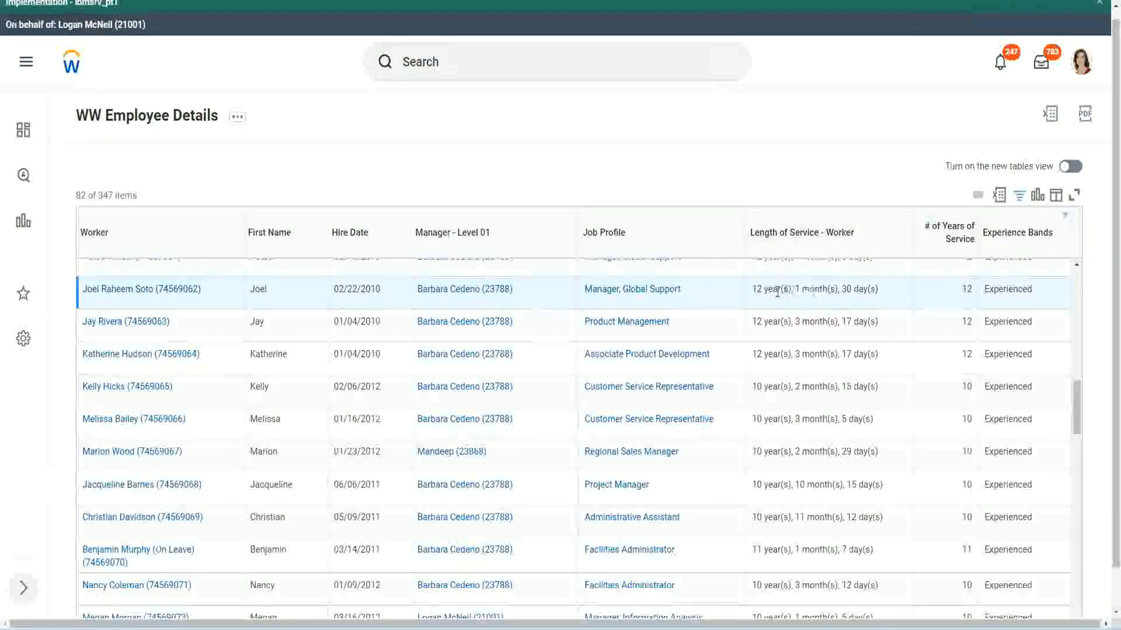
# Compare the length of service with the number of years of service for the Manager, Global Support worker hired 02/22/2010
pyautogui.moveTo(751, 288); pyautogui.dragTo(757, 290)
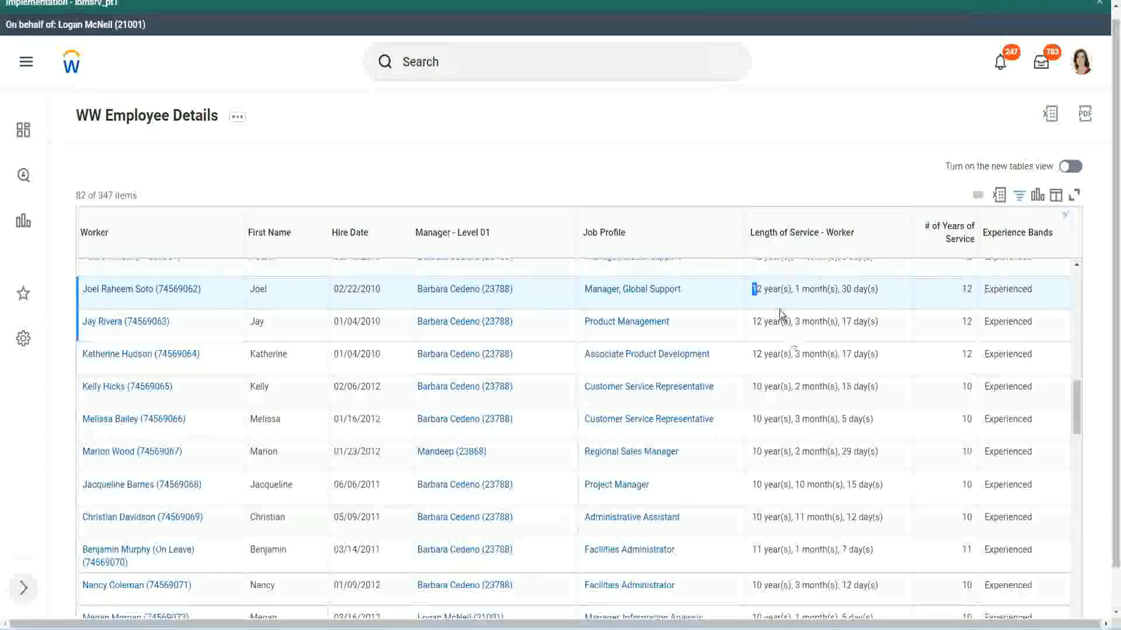
pyautogui.click(791, 289)
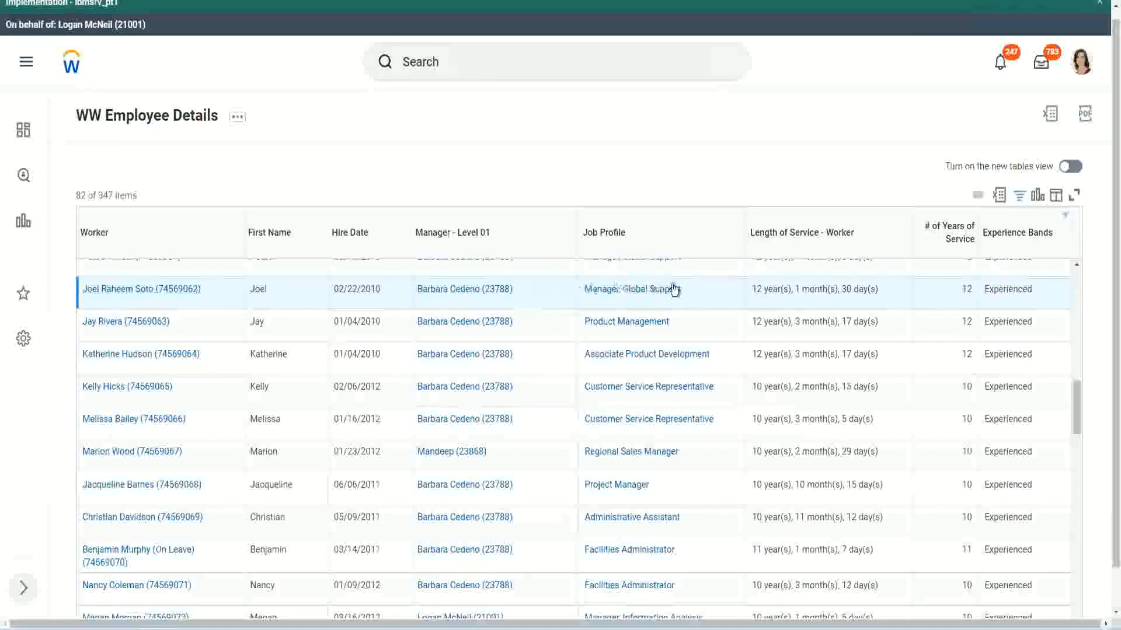
pyautogui.doubleClick(755, 289)
pyautogui.doubleClick(809, 289)
pyautogui.doubleClick(847, 289)
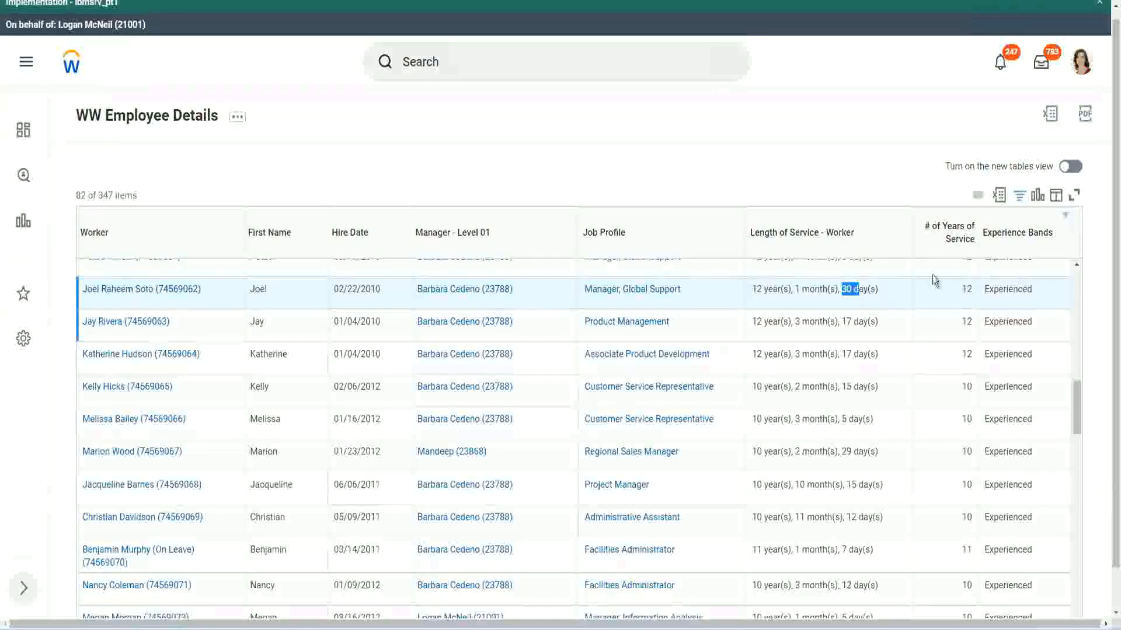
pyautogui.click(941, 306)
pyautogui.doubleClick(939, 302)
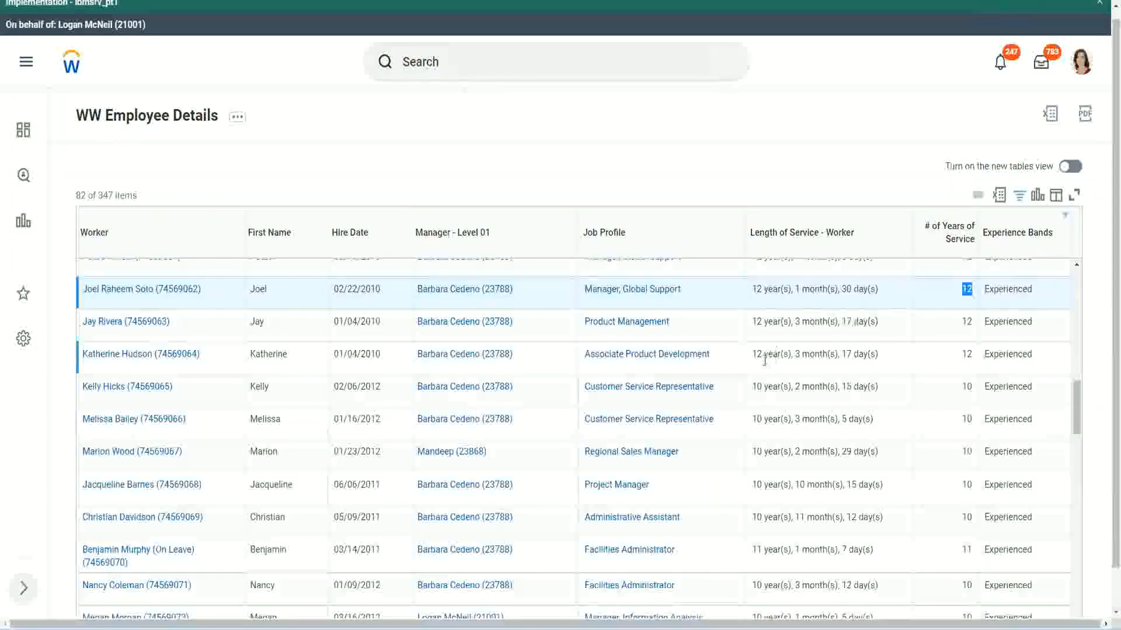
# Compare the years, months and days of service with the number of years of service for the Administrative Assistant row
pyautogui.click(771, 518)
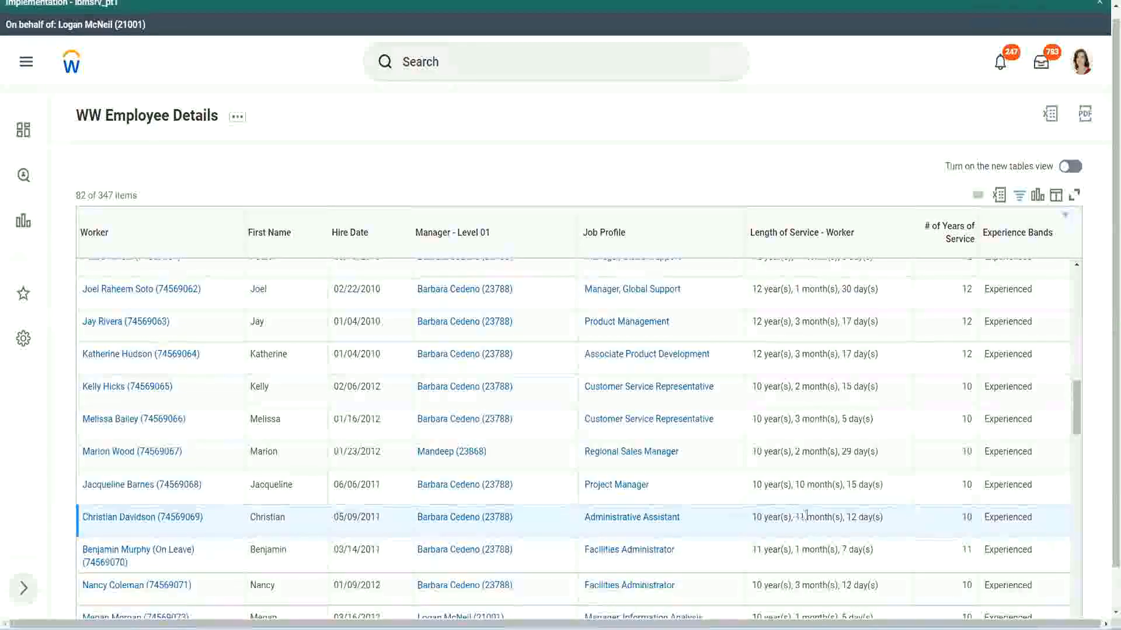
pyautogui.moveTo(796, 518); pyautogui.dragTo(856, 518)
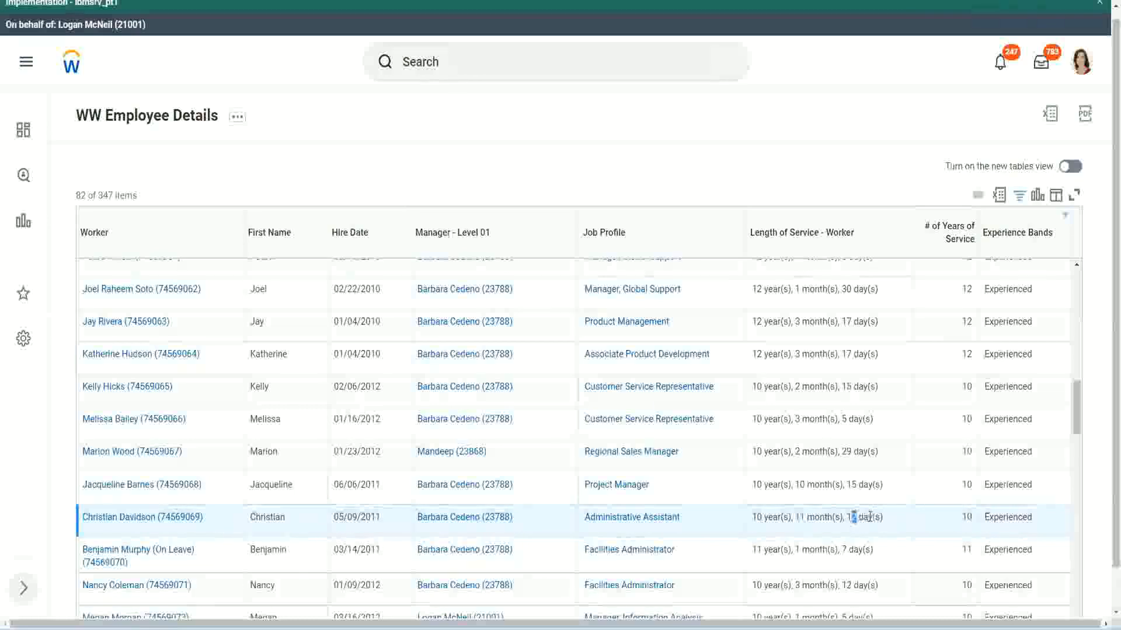
pyautogui.click(870, 517)
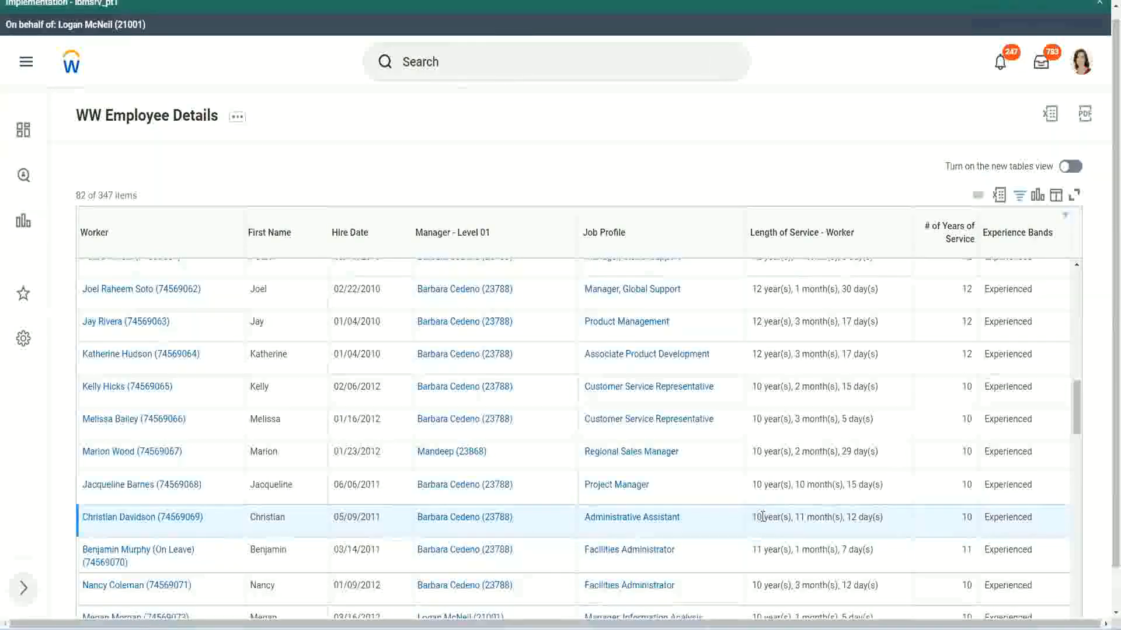
pyautogui.doubleClick(966, 517)
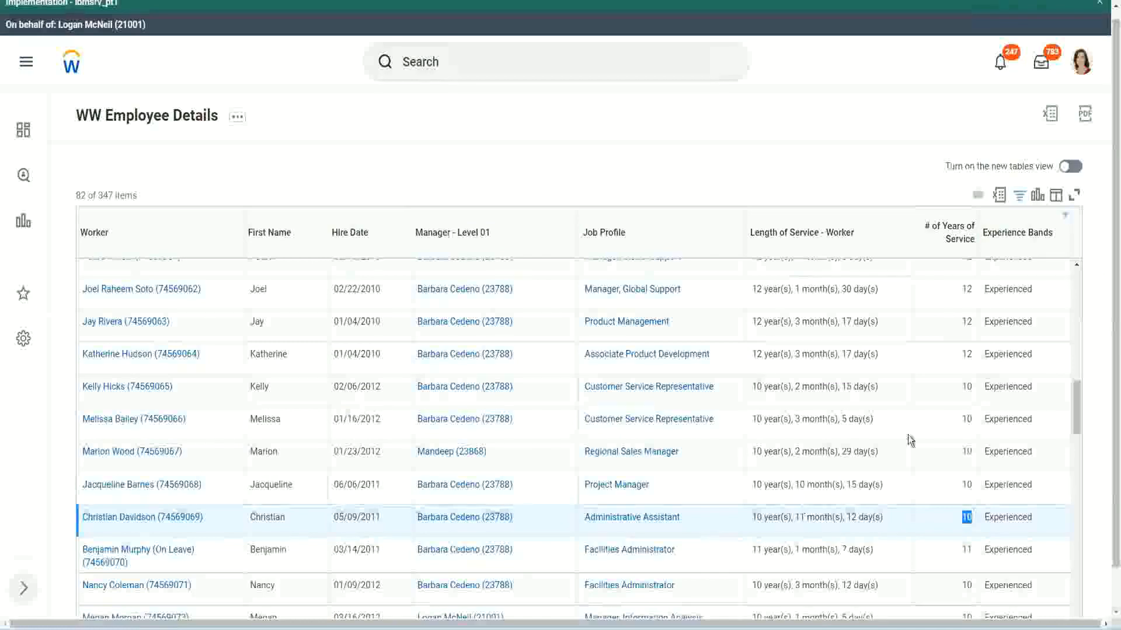
pyautogui.click(966, 371)
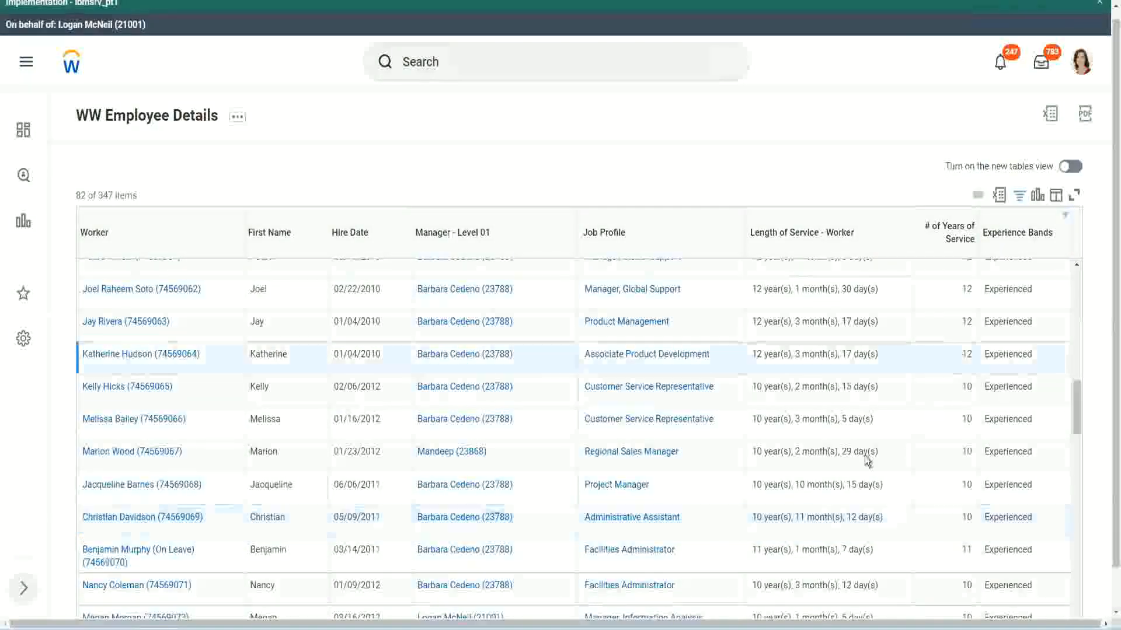
pyautogui.doubleClick(759, 516)
pyautogui.click(847, 514)
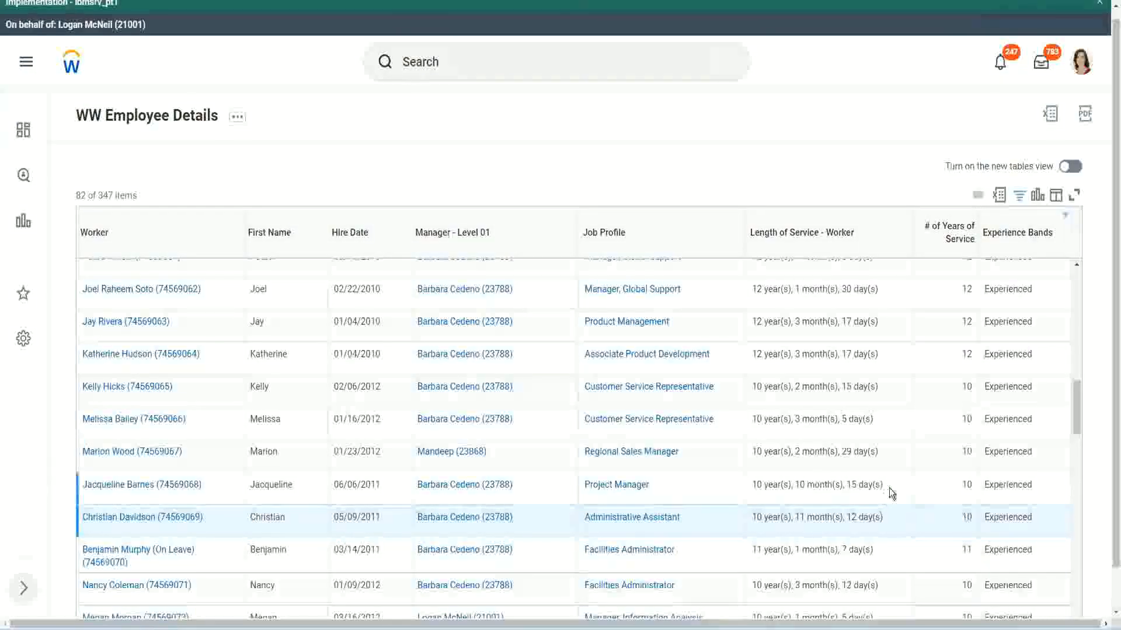
# Check how length of service maps to whole years across the Manager, Global Support, Administrative Assistant and Project Manager rows
pyautogui.moveTo(962, 288); pyautogui.dragTo(971, 288)
pyautogui.click(751, 292)
pyautogui.moveTo(751, 289); pyautogui.dragTo(893, 290)
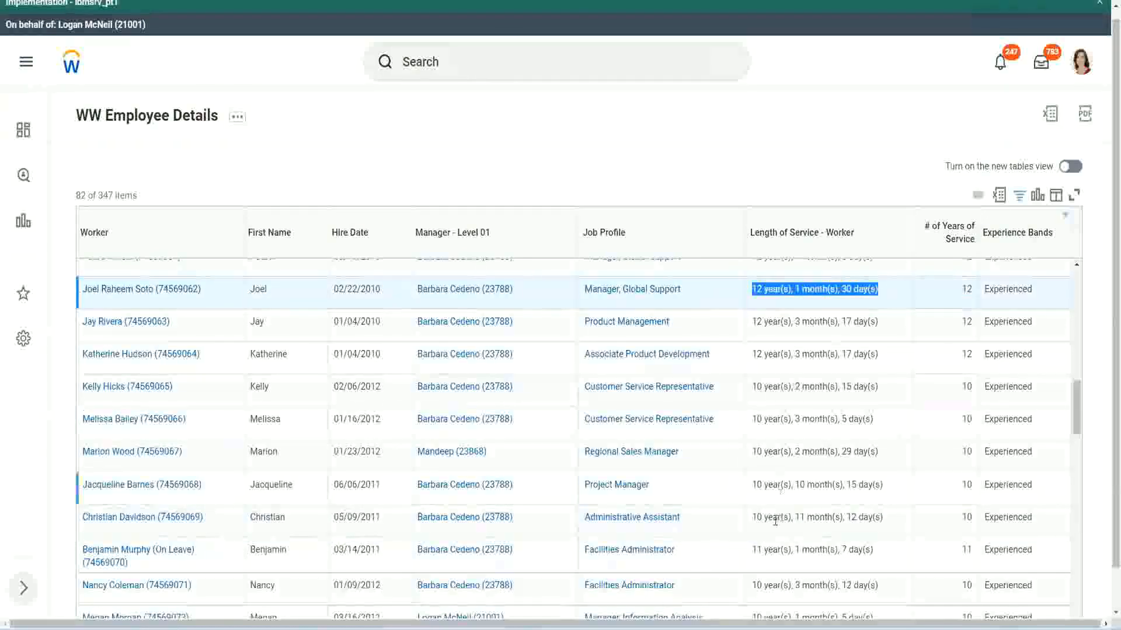
pyautogui.click(869, 516)
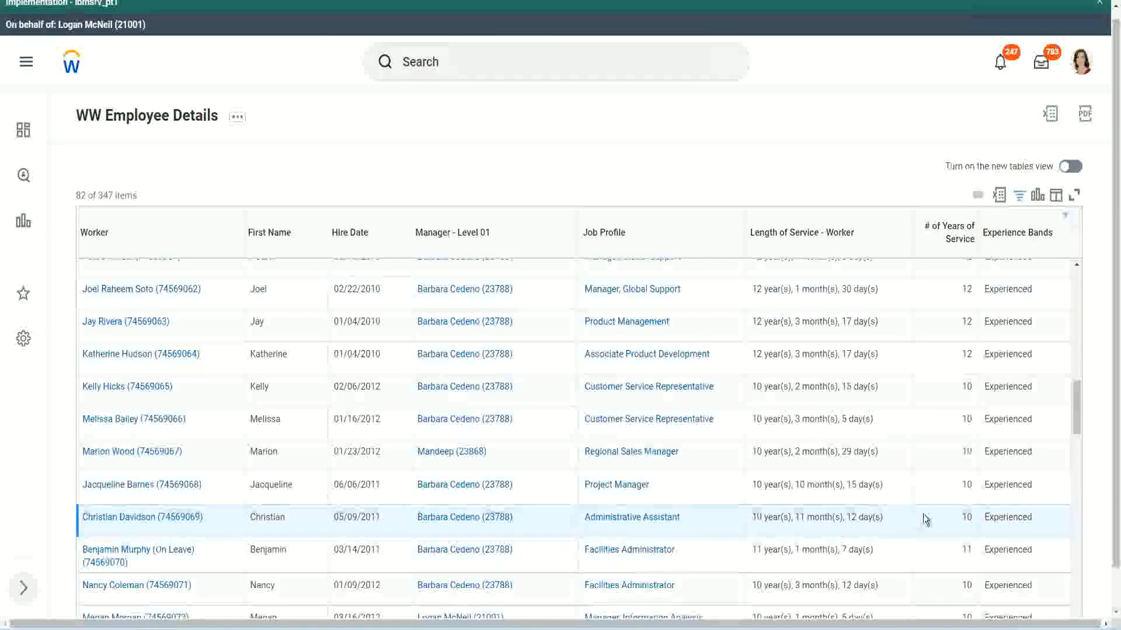
pyautogui.doubleClick(964, 516)
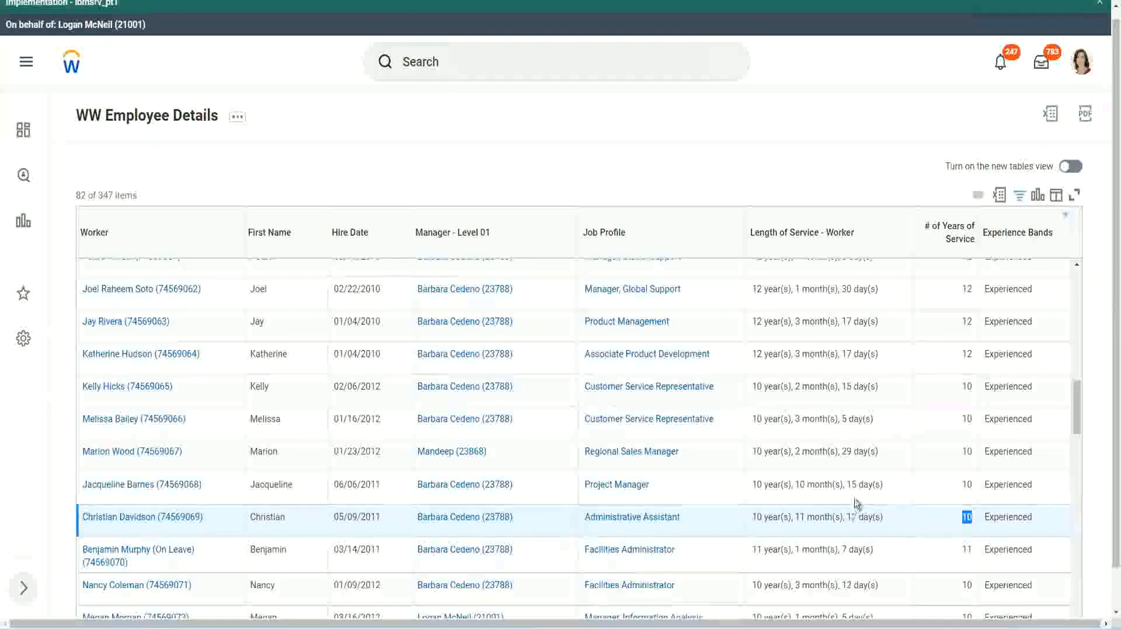
pyautogui.click(925, 521)
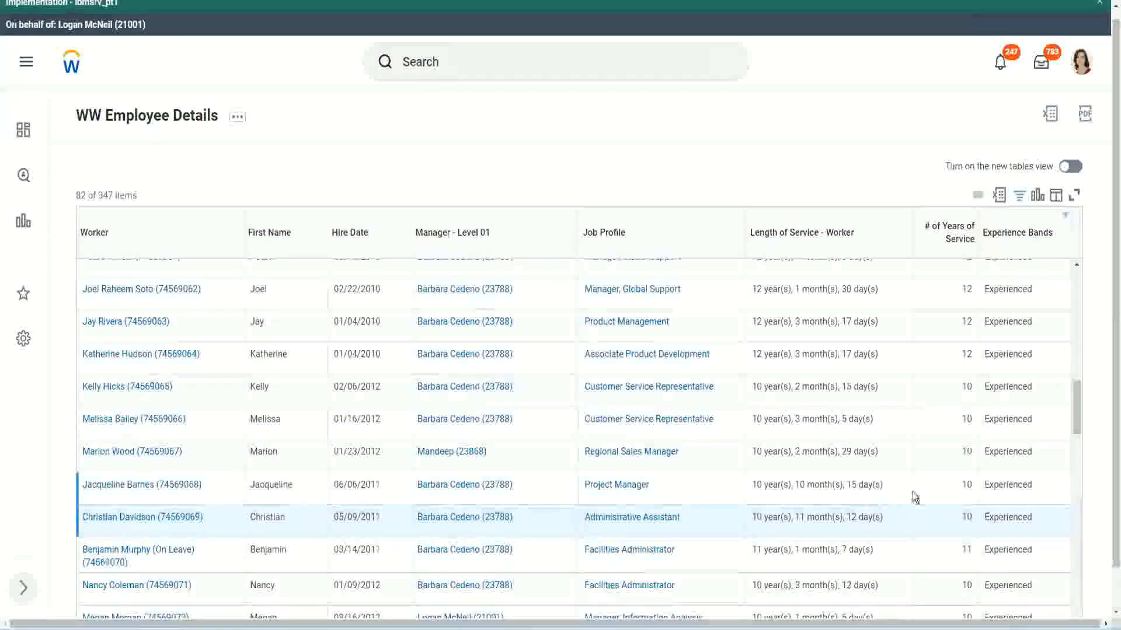
pyautogui.click(934, 484)
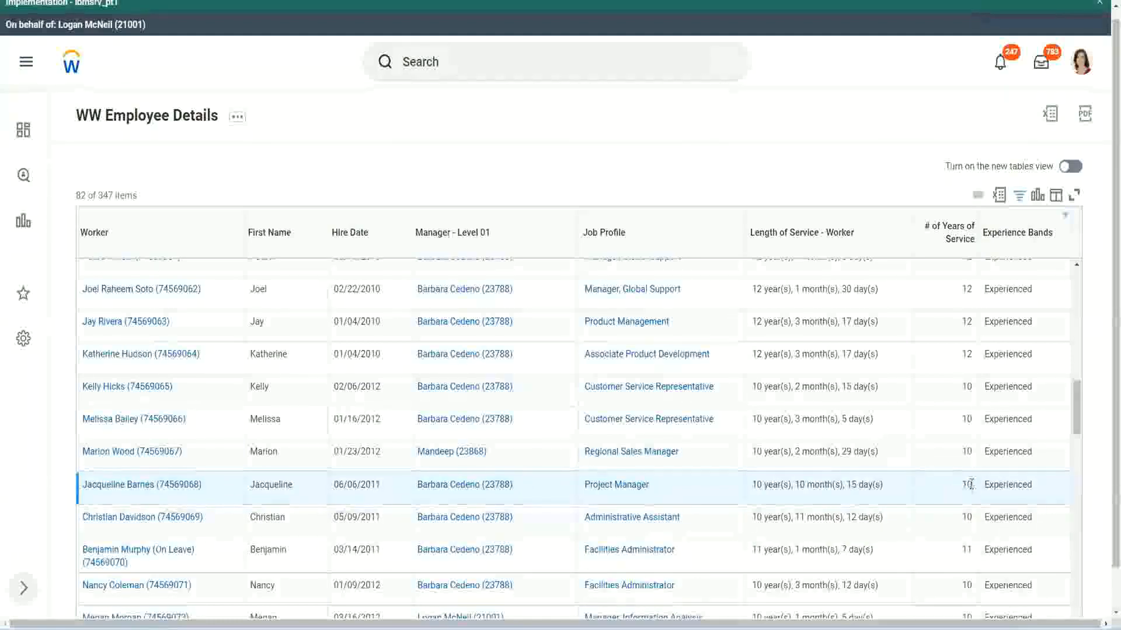
pyautogui.moveTo(796, 485); pyautogui.dragTo(810, 486)
pyautogui.click(837, 485)
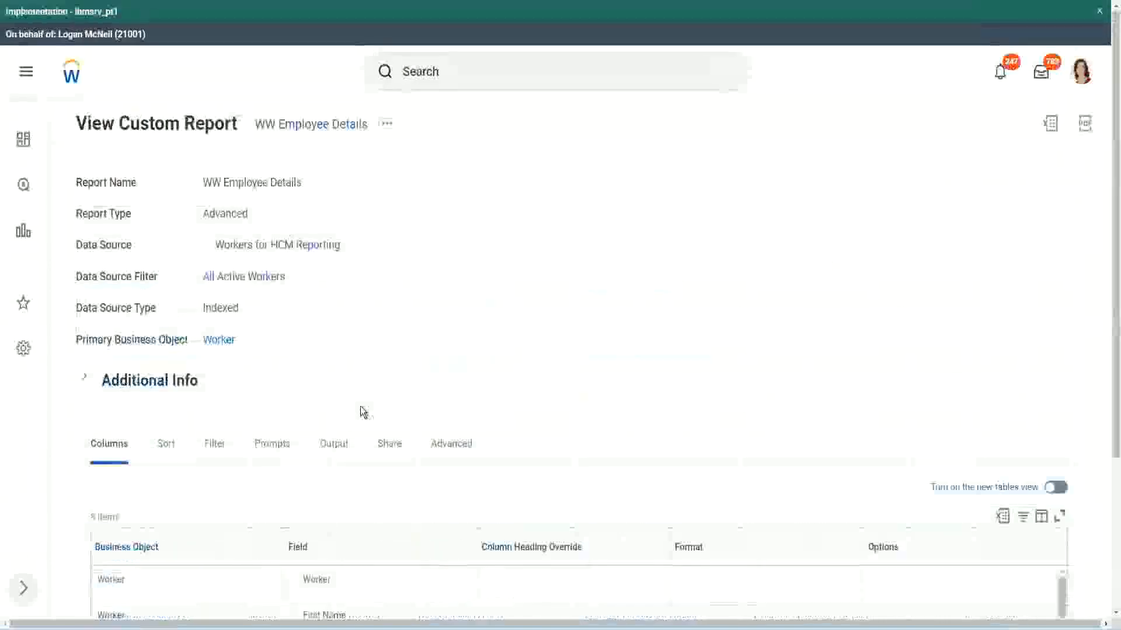
# Open the report's CF-WW-Eval Exp-Derive Experience Bands from Years of Service field in a new tab
pyautogui.scroll(-5, 362, 408)
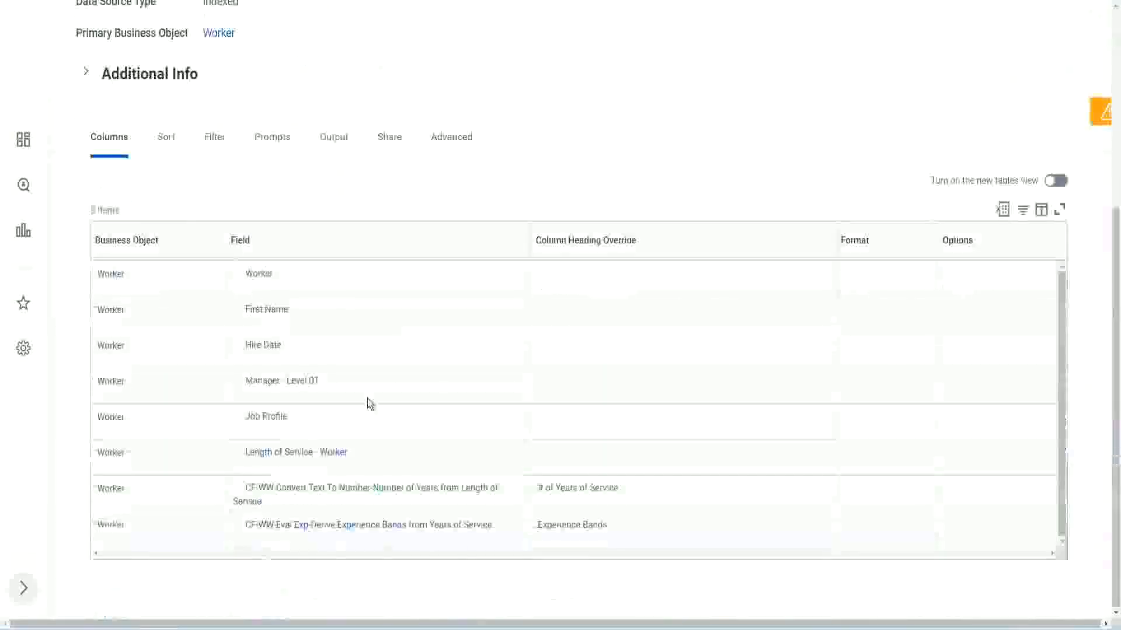
pyautogui.rightClick(305, 532)
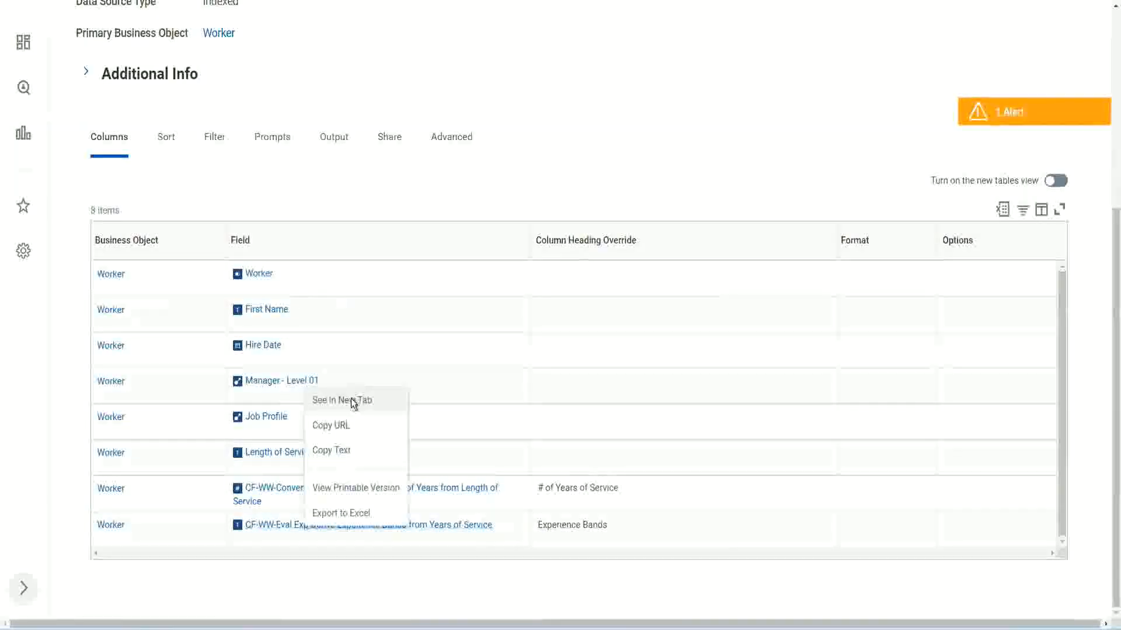
pyautogui.click(352, 400)
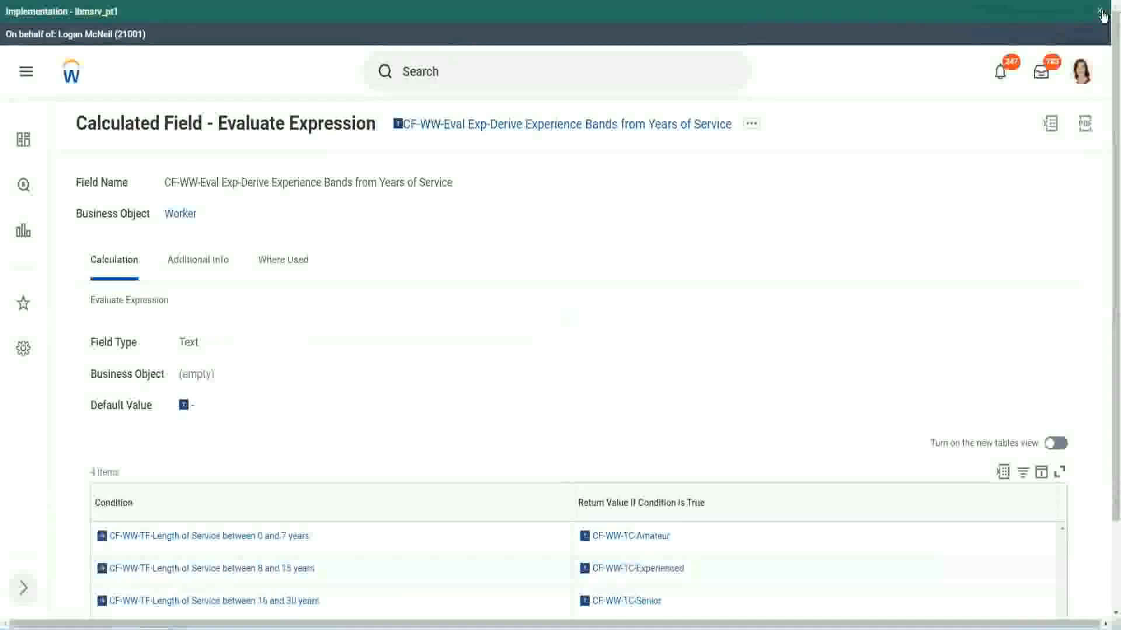
# Copy the full name of the Evaluate Expression calculated field that derives experience bands from years of service
pyautogui.scroll(-1, 560, 315)
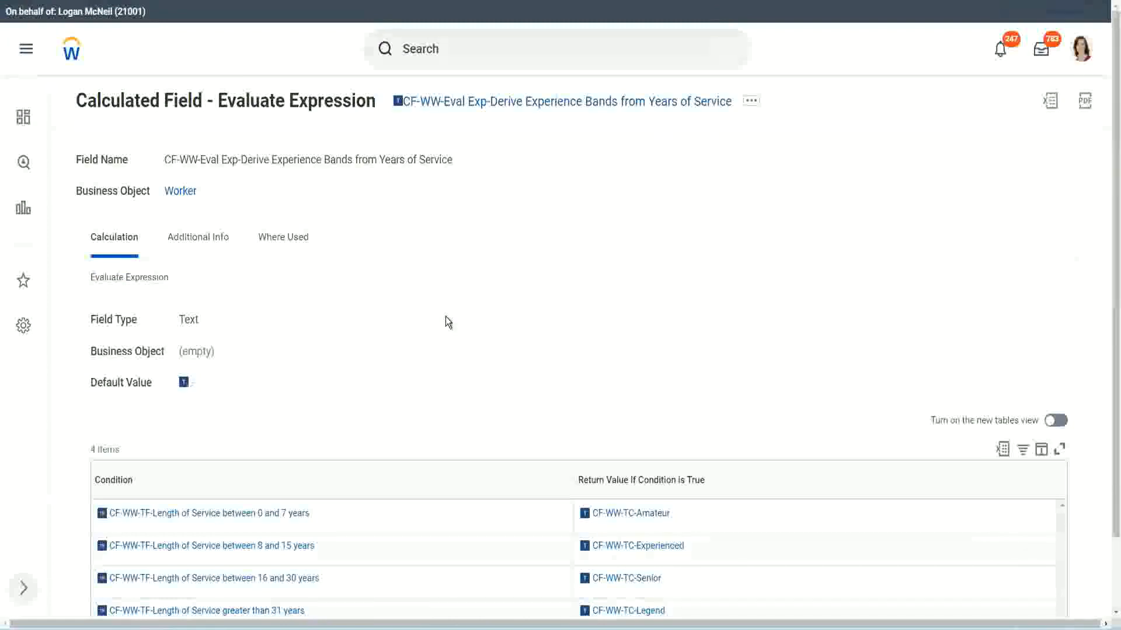
pyautogui.scroll(-1, 461, 324)
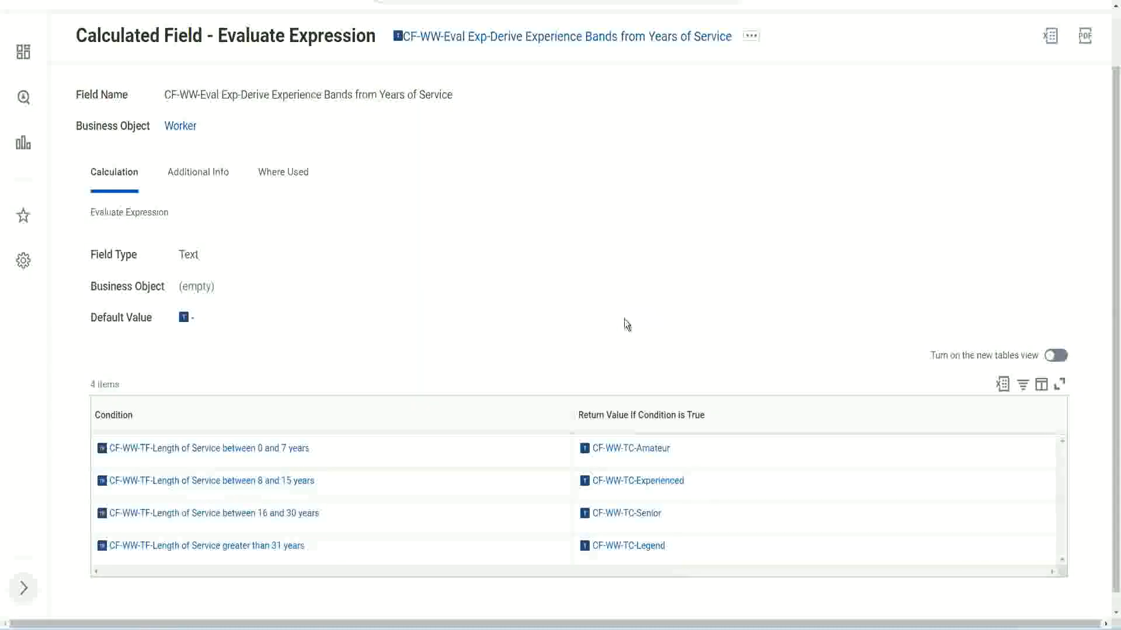
pyautogui.click(508, 413)
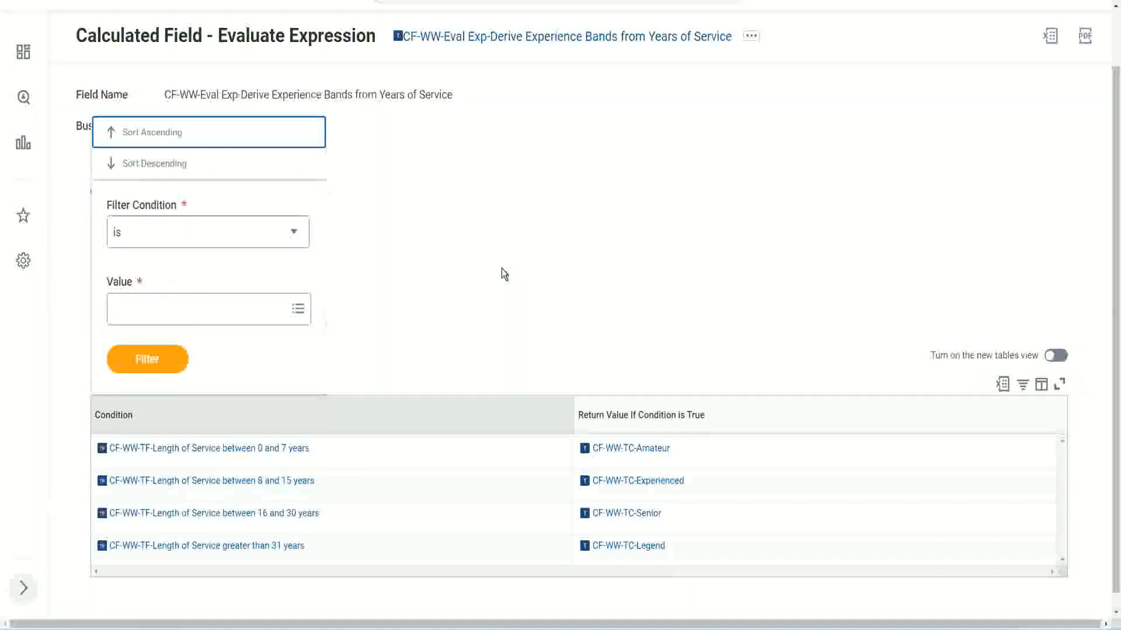
pyautogui.click(503, 273)
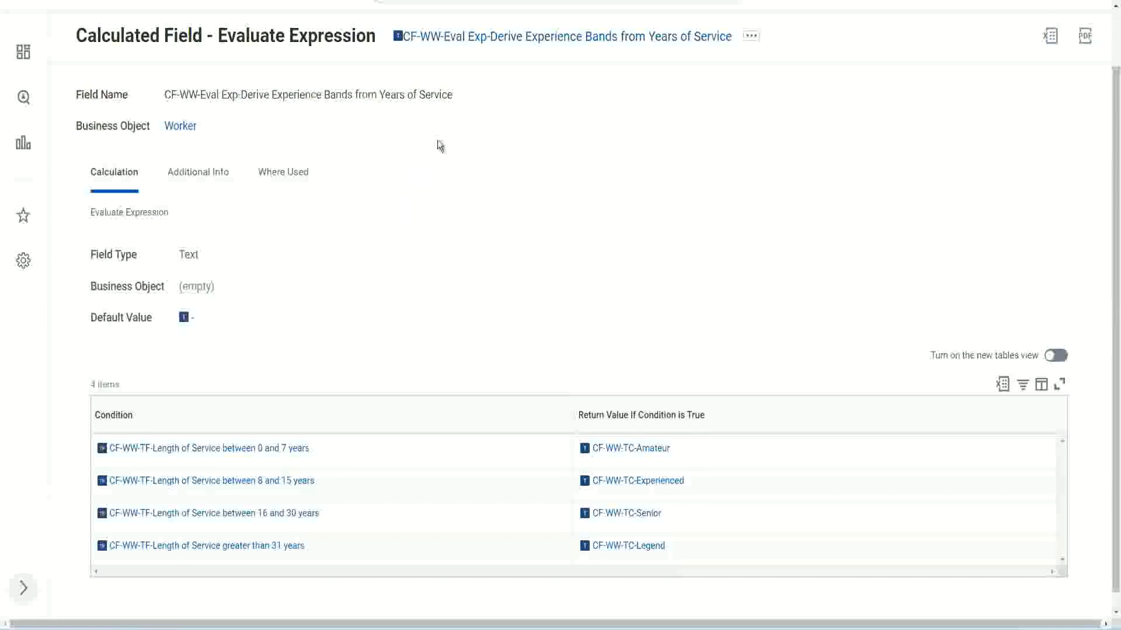
pyautogui.rightClick(492, 42)
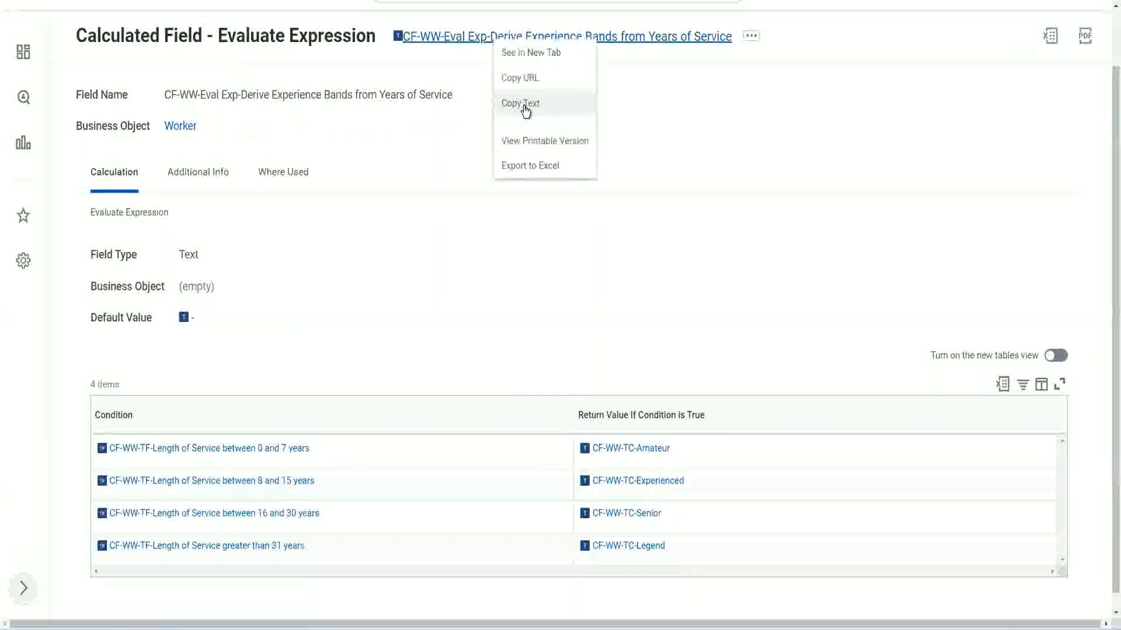
pyautogui.click(526, 109)
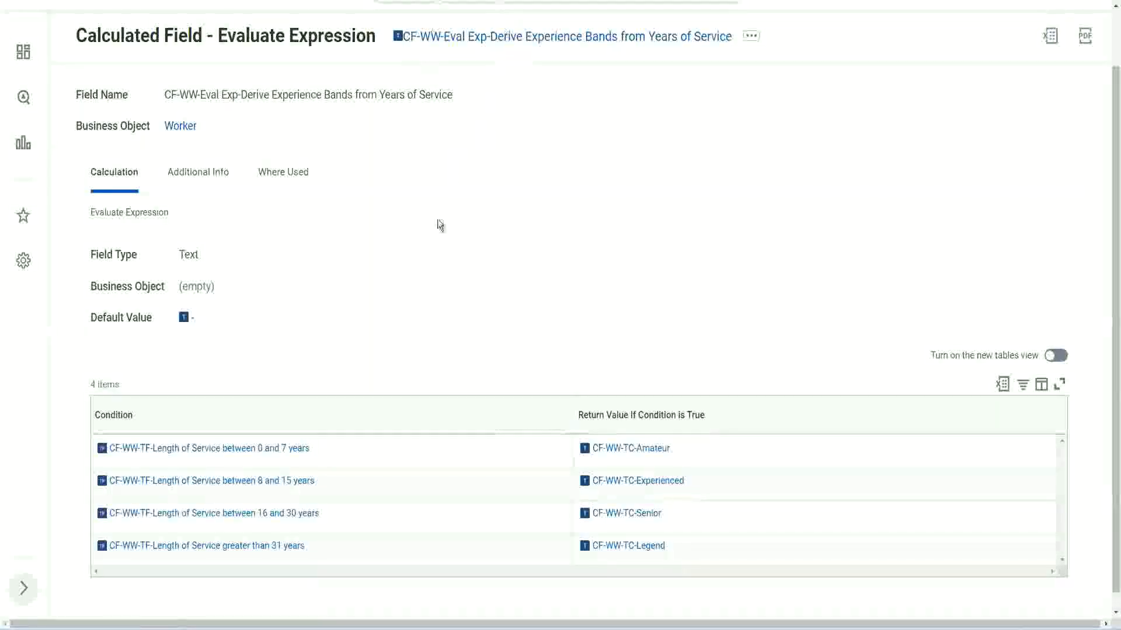
# Return to the WW Employee Details report definition, search for "create cal field" and open the Create Calculated Field task
pyautogui.scroll(1, 436, 230)
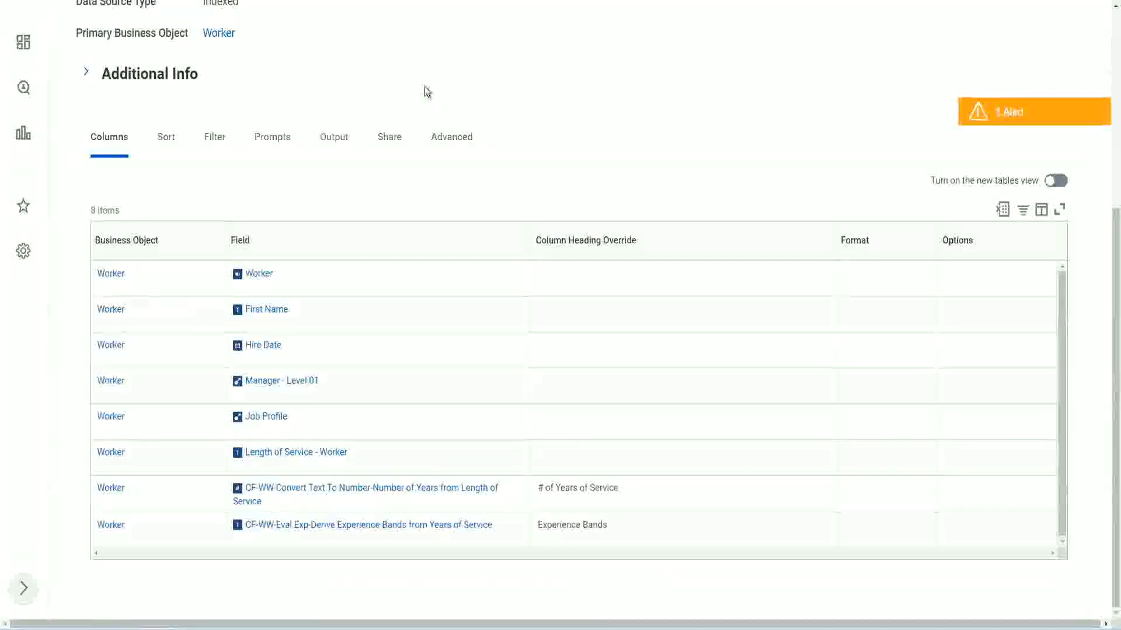
pyautogui.scroll(5, 454, 73)
pyautogui.click(454, 73)
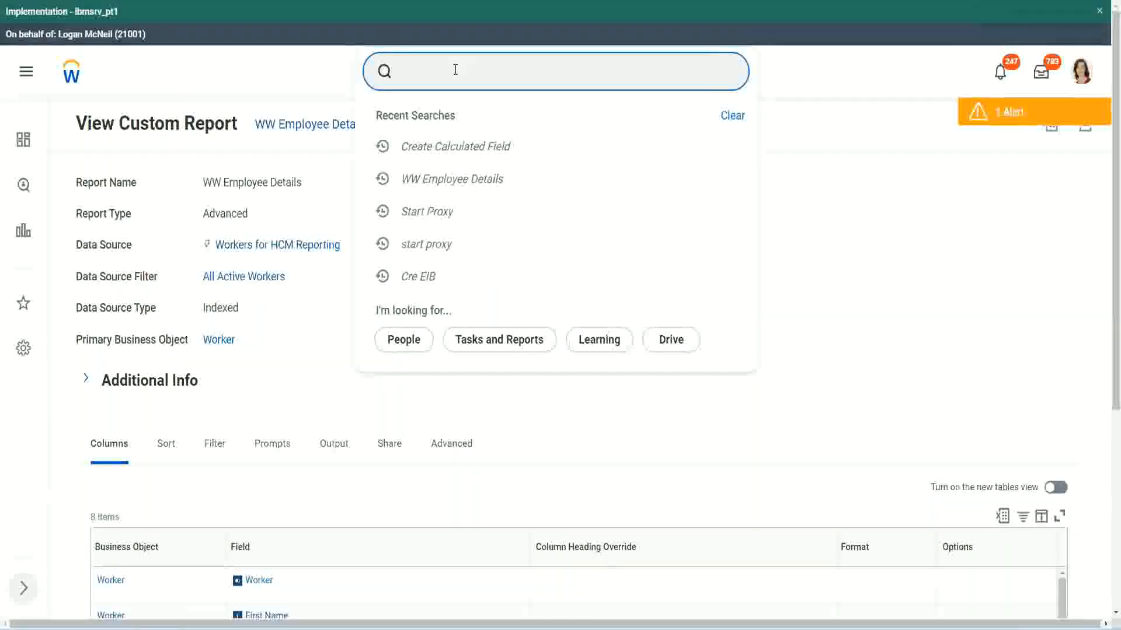
pyautogui.write('create cal field')
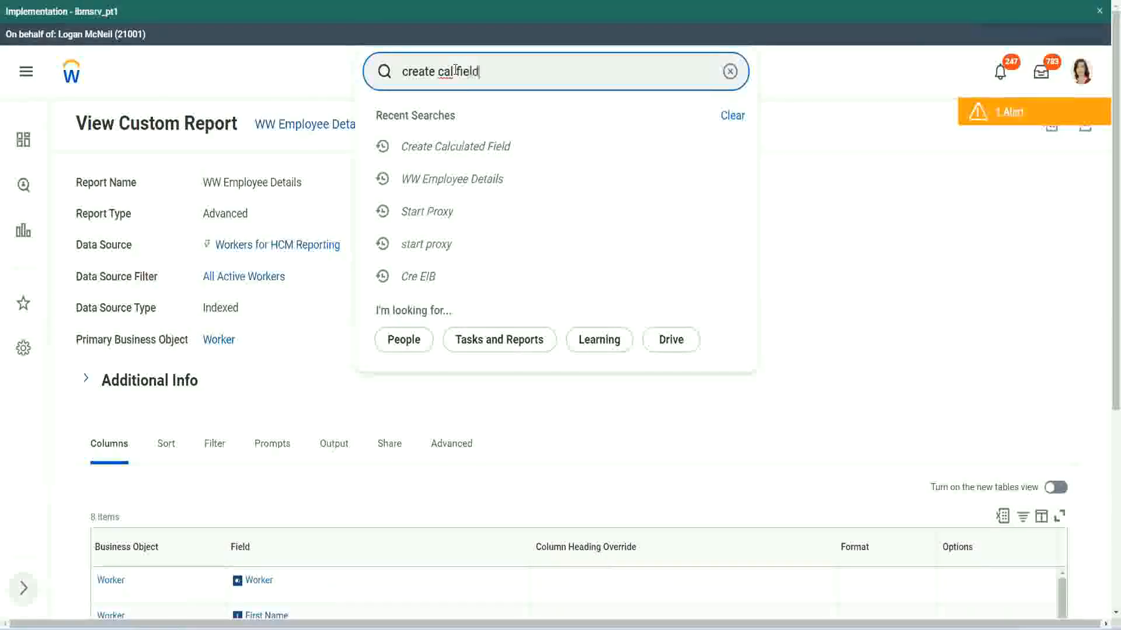
pyautogui.click(472, 122)
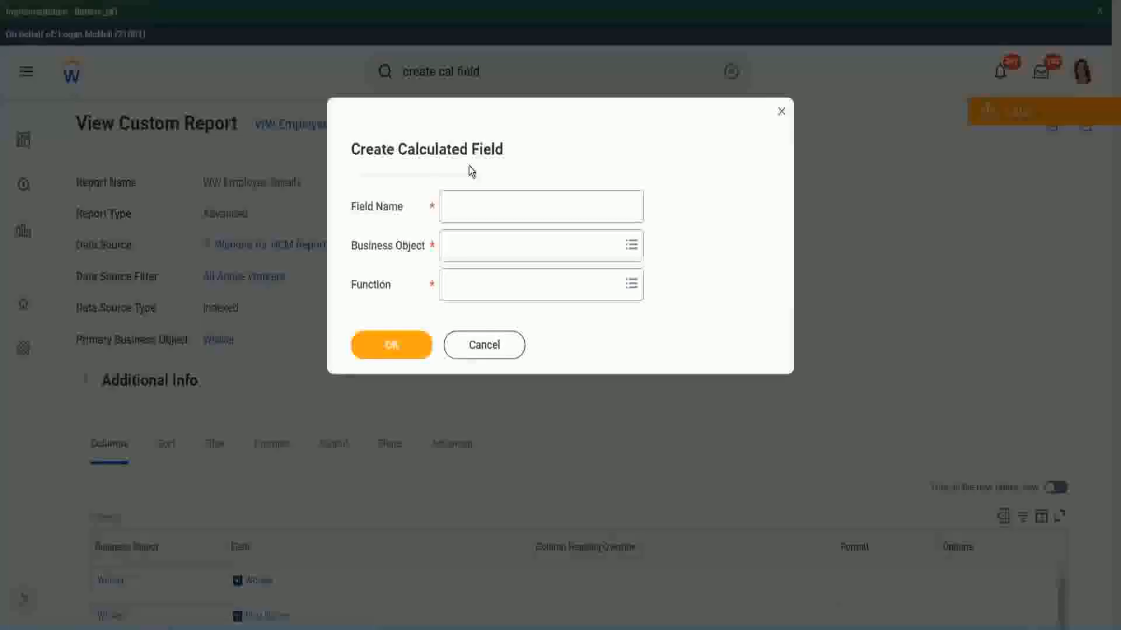
# Paste the copied calculated field name as the new field's name and insert "Bands" after "Eval Exp"
pyautogui.click(474, 209)
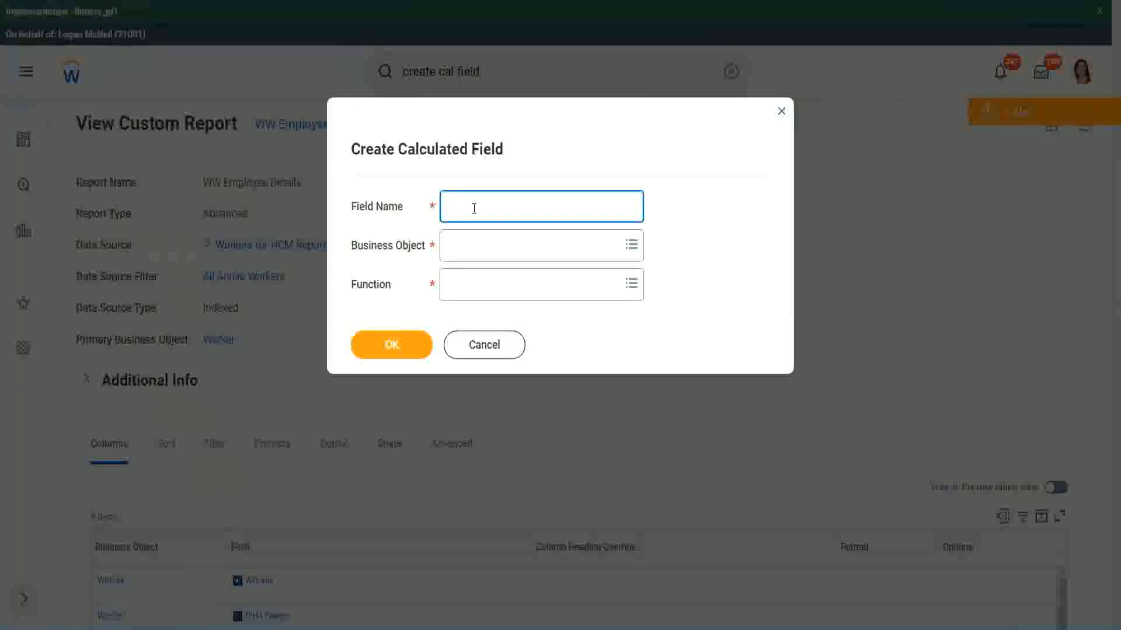
pyautogui.hotkey('ctrl', 'v')
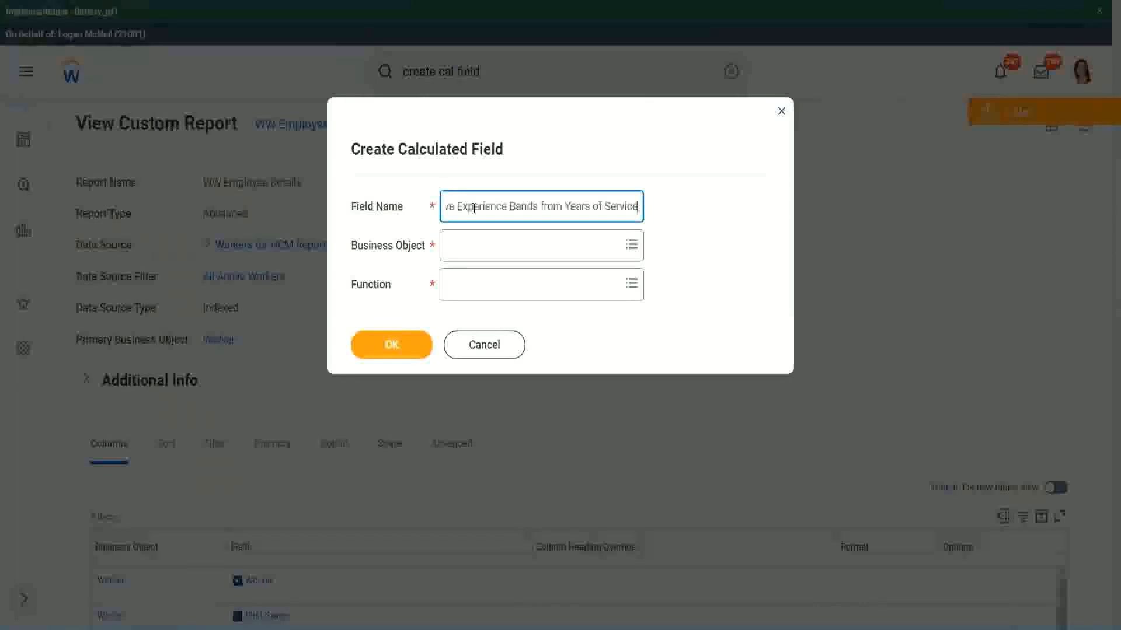
pyautogui.moveTo(503, 207); pyautogui.dragTo(408, 187)
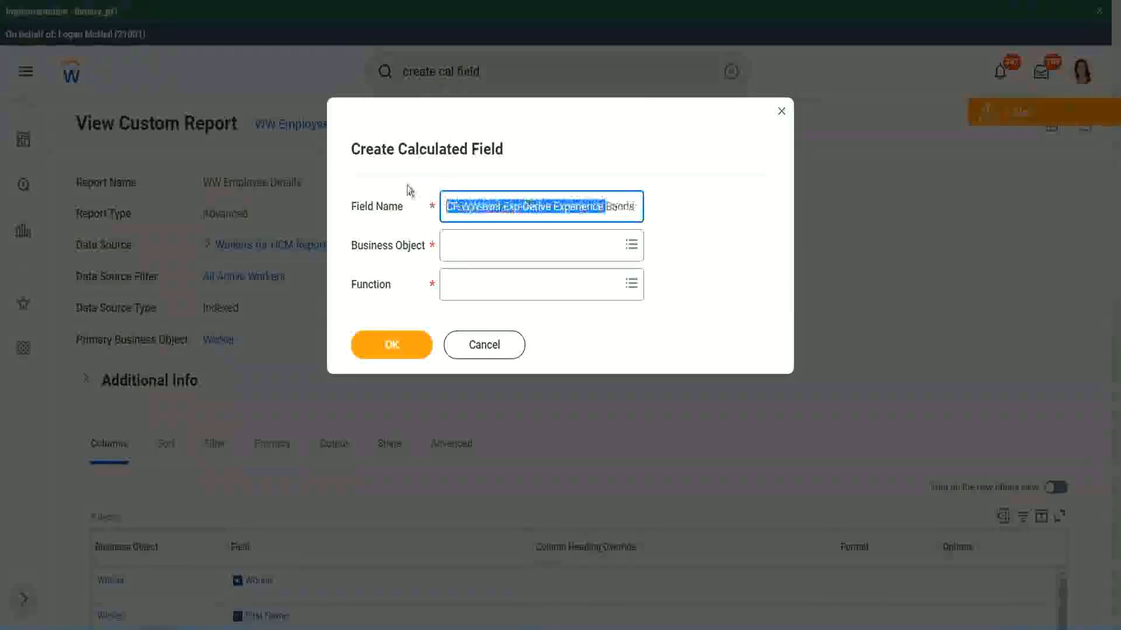
pyautogui.click(503, 206)
pyautogui.doubleClick(510, 208)
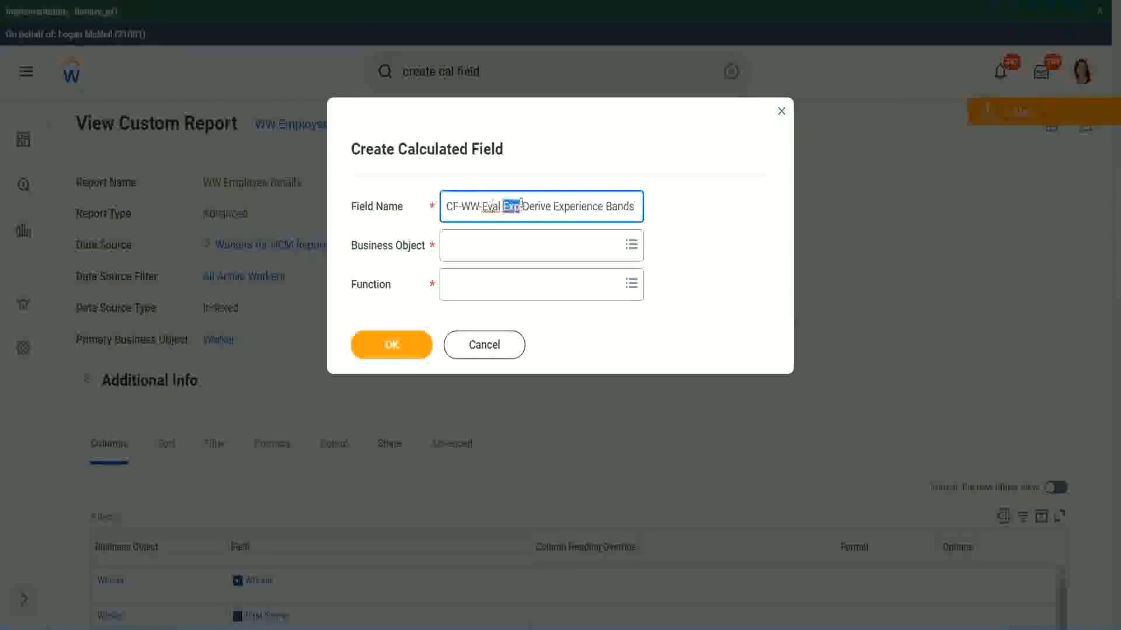
pyautogui.click(519, 206)
pyautogui.write('bands')
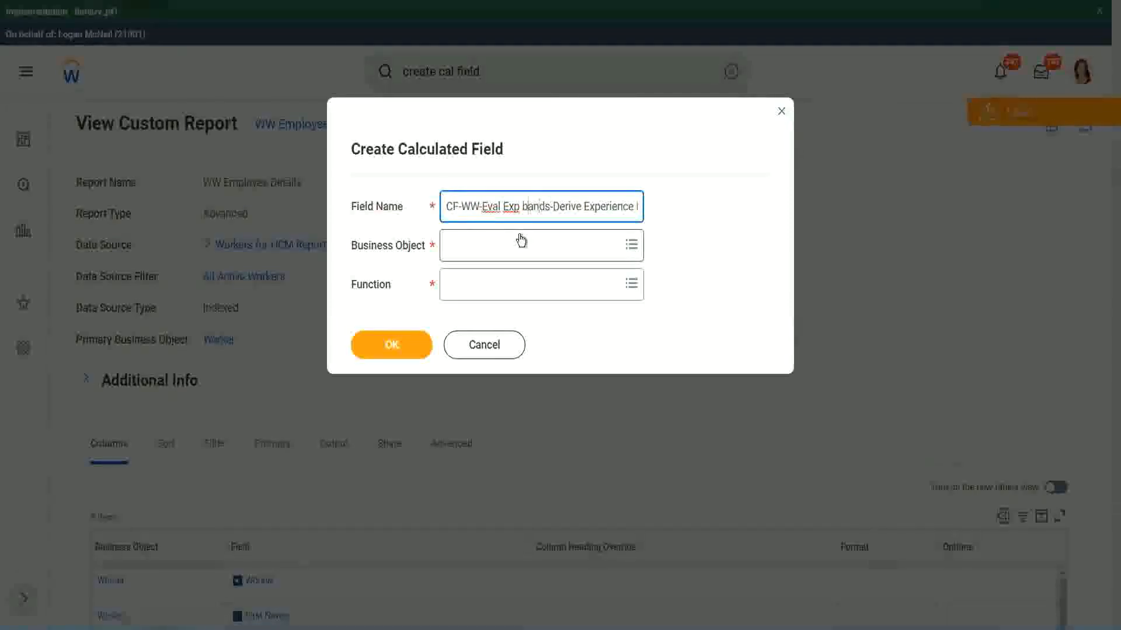
pyautogui.hotkey('shift', 'Right')
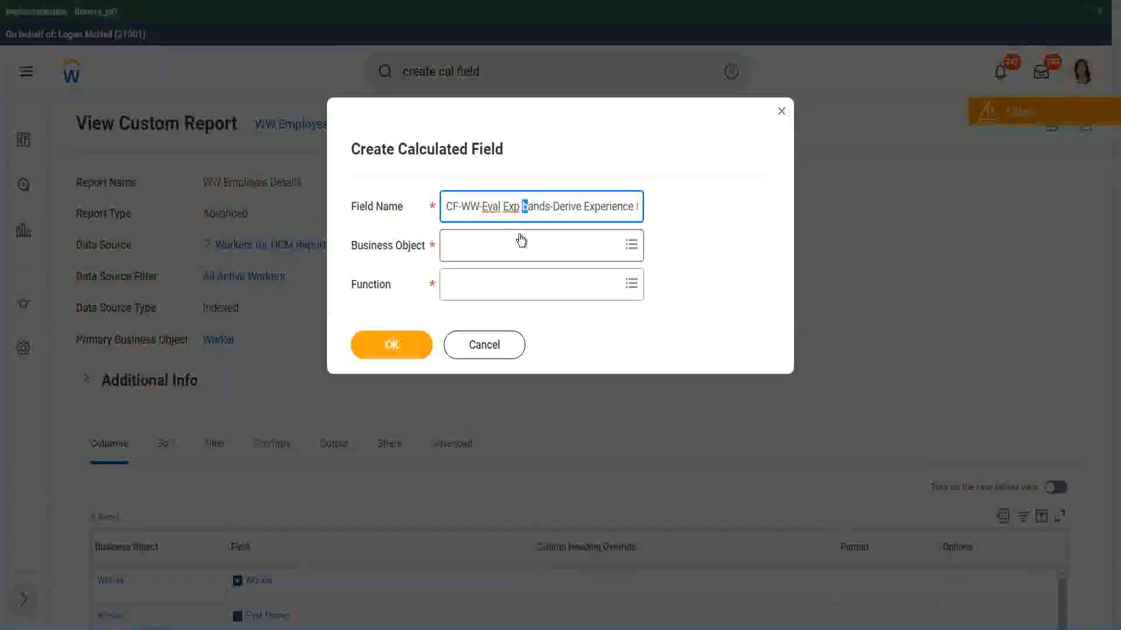
pyautogui.write('B')
pyautogui.press('Right')
pyautogui.press('Right')
pyautogui.press('Right')
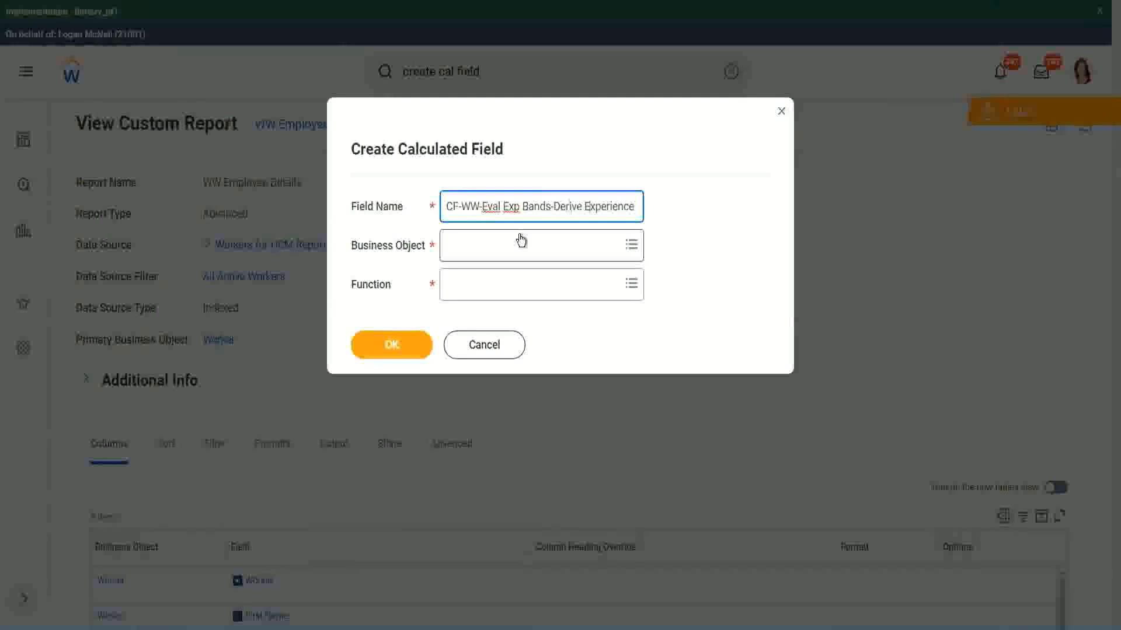
# Replace "Derive" with "Determine" in the new field's name
pyautogui.press('End')
pyautogui.write('s from Years of')
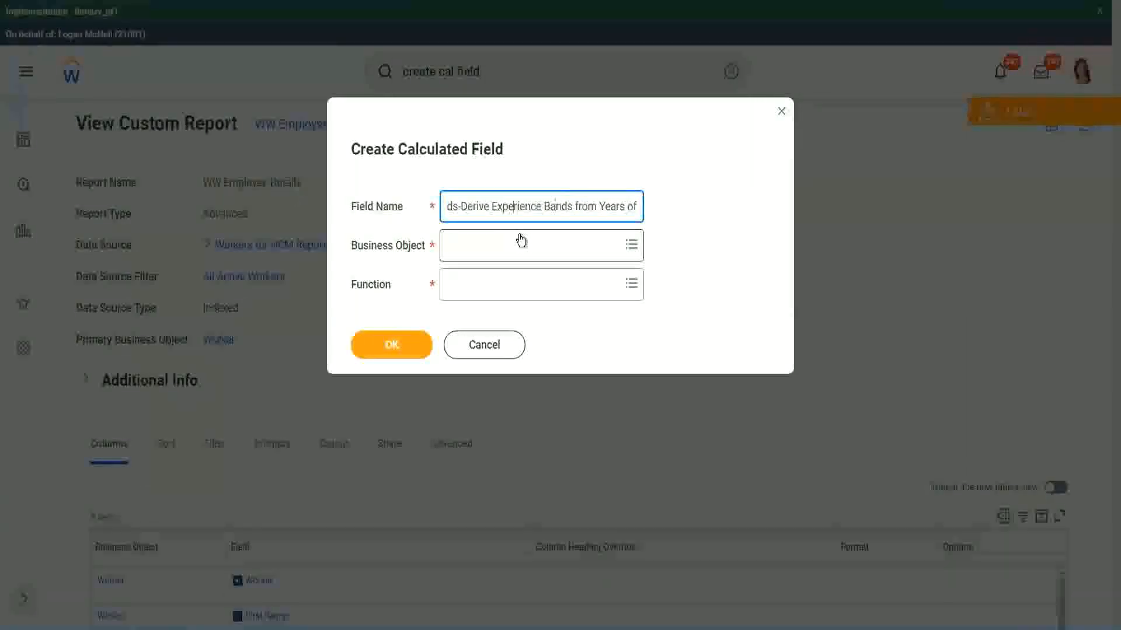
pyautogui.press('Left')
pyautogui.press('Left')
pyautogui.hotkey('shift', 'Left')
pyautogui.hotkey('shift', 'Left')
pyautogui.hotkey('shift', 'Left')
pyautogui.hotkey('shift', 'Left')
pyautogui.hotkey('shift', 'Left')
pyautogui.hotkey('shift', 'Left')
pyautogui.write('Determine')
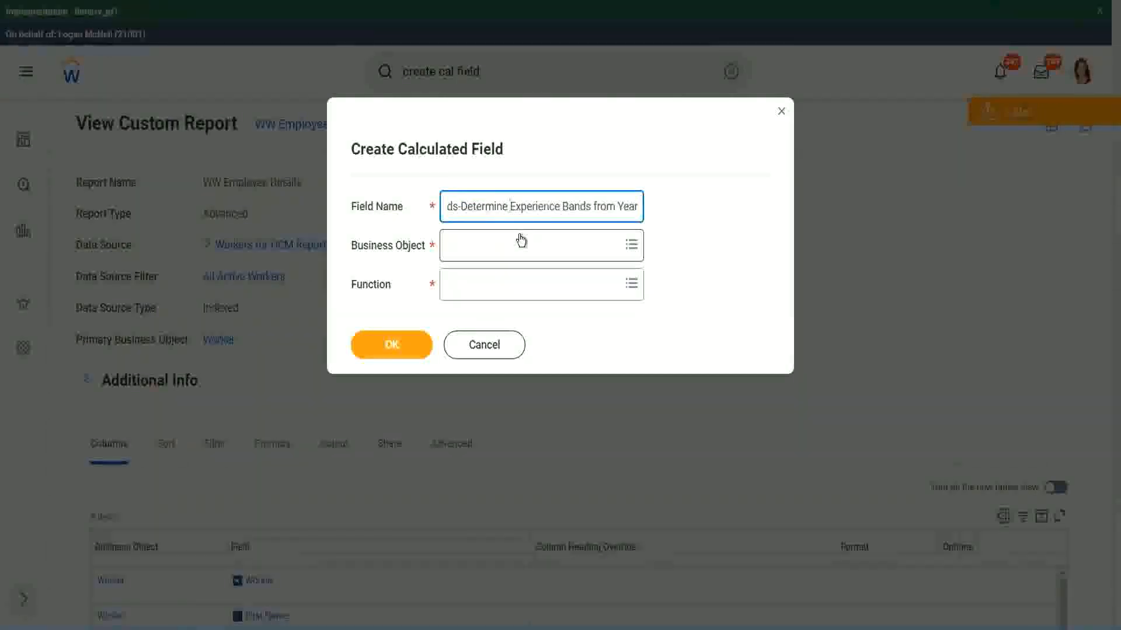
pyautogui.press('Right')
pyautogui.press('Right')
pyautogui.press('Right')
pyautogui.press('Right')
pyautogui.press('Right')
pyautogui.press('Right')
pyautogui.press('Right')
pyautogui.press('Right')
pyautogui.press('Right')
pyautogui.press('Right')
pyautogui.press('Right')
pyautogui.press('Right')
pyautogui.press('Right')
pyautogui.press('Right')
pyautogui.press('Right')
pyautogui.press('Right')
pyautogui.press('Right')
pyautogui.press('Right')
pyautogui.press('Right')
pyautogui.press('Right')
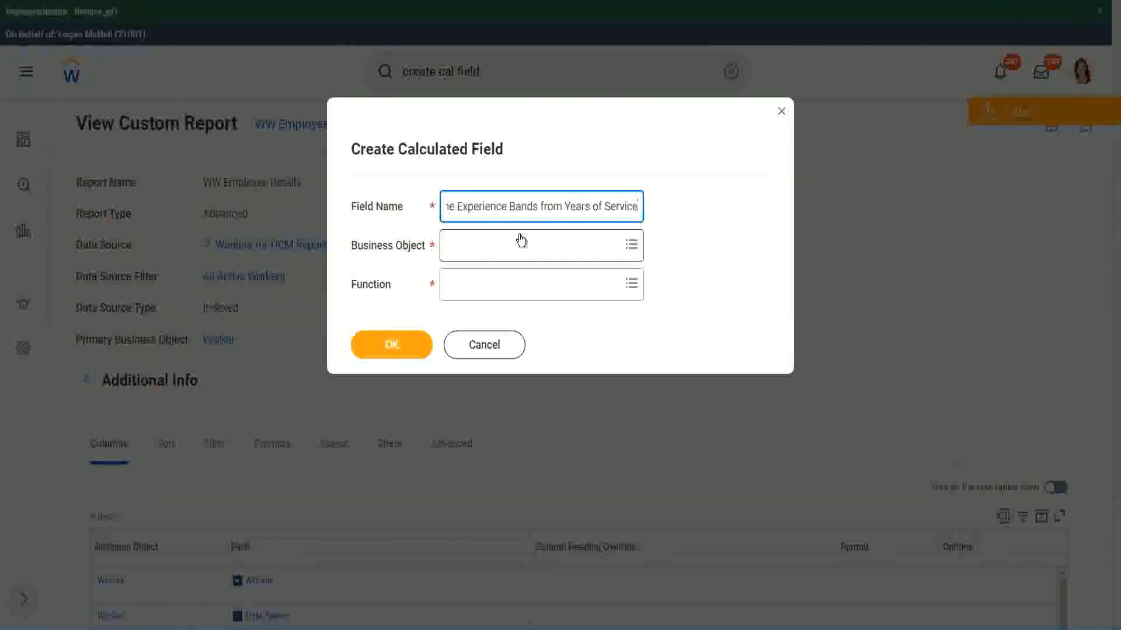
# Set the business object to Worker and the function to Evaluate Expression Band
pyautogui.click(497, 247)
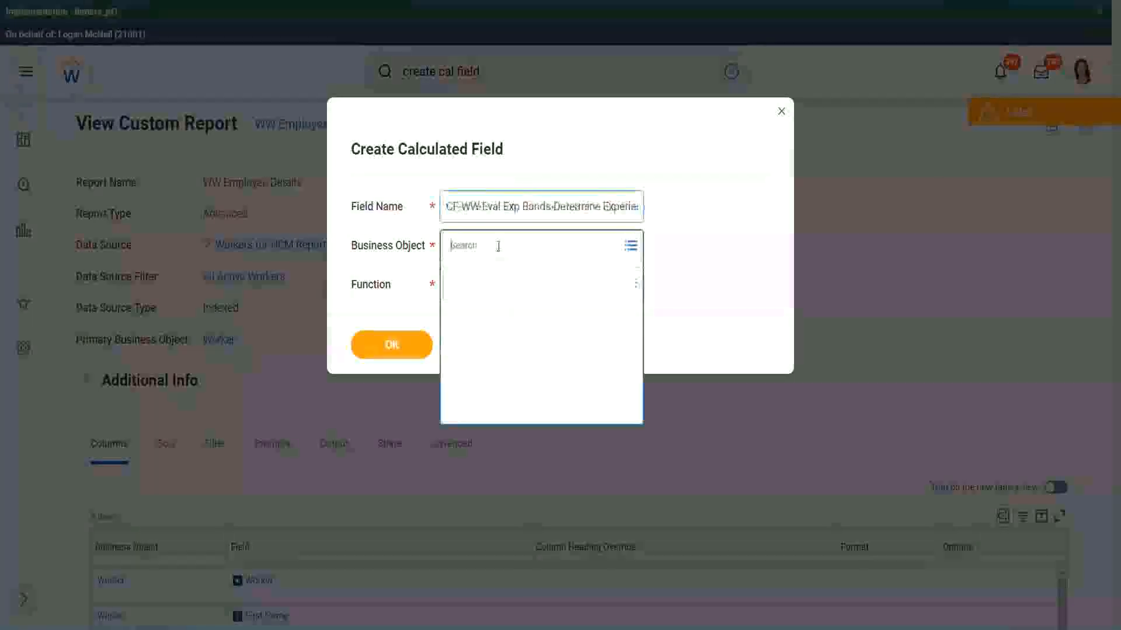
pyautogui.write('worker')
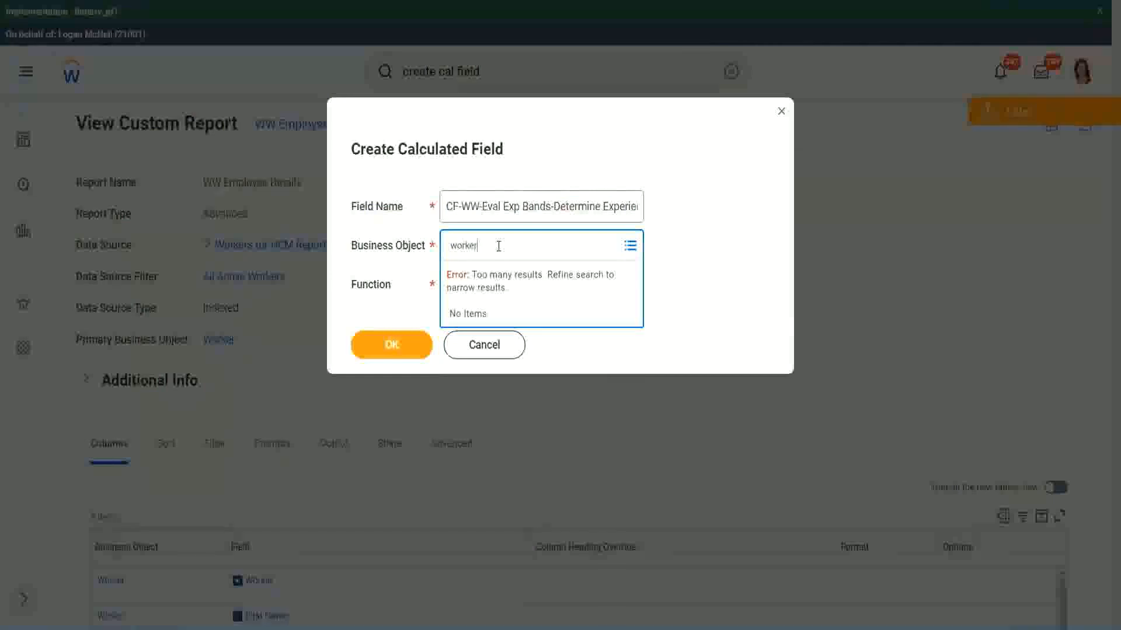
pyautogui.press('Return')
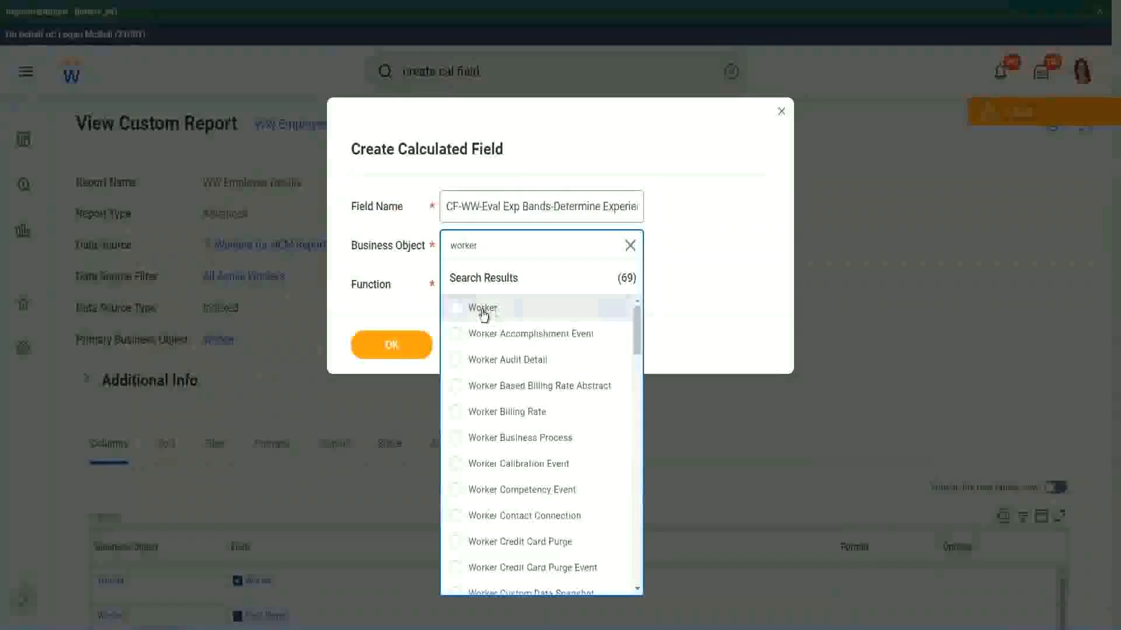
pyautogui.click(483, 308)
pyautogui.click(474, 282)
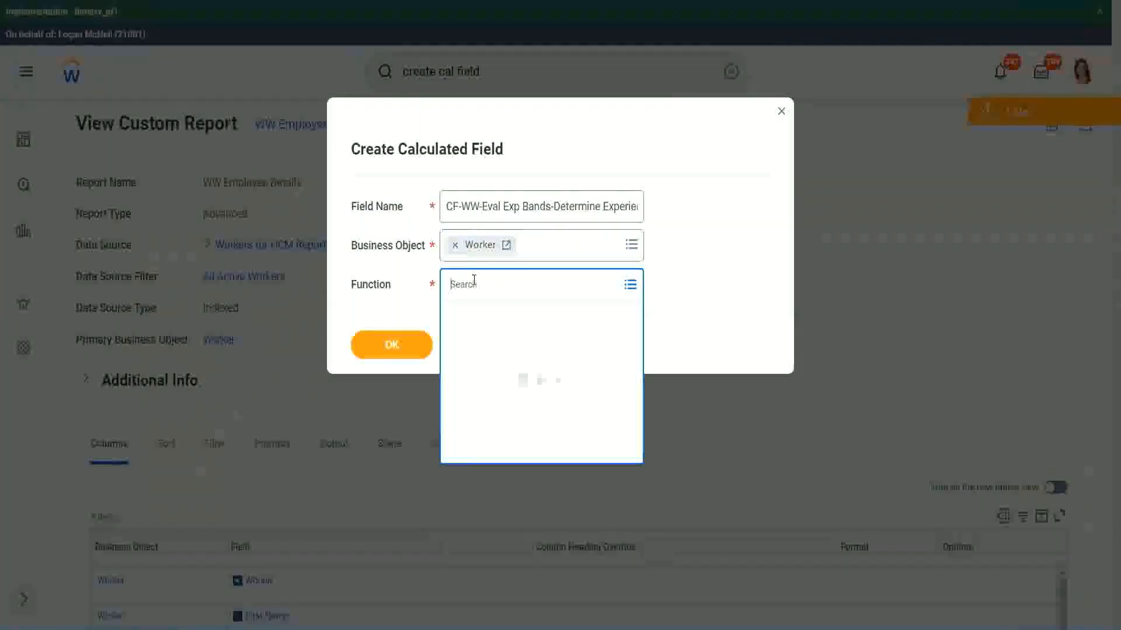
pyautogui.write('eval exp')
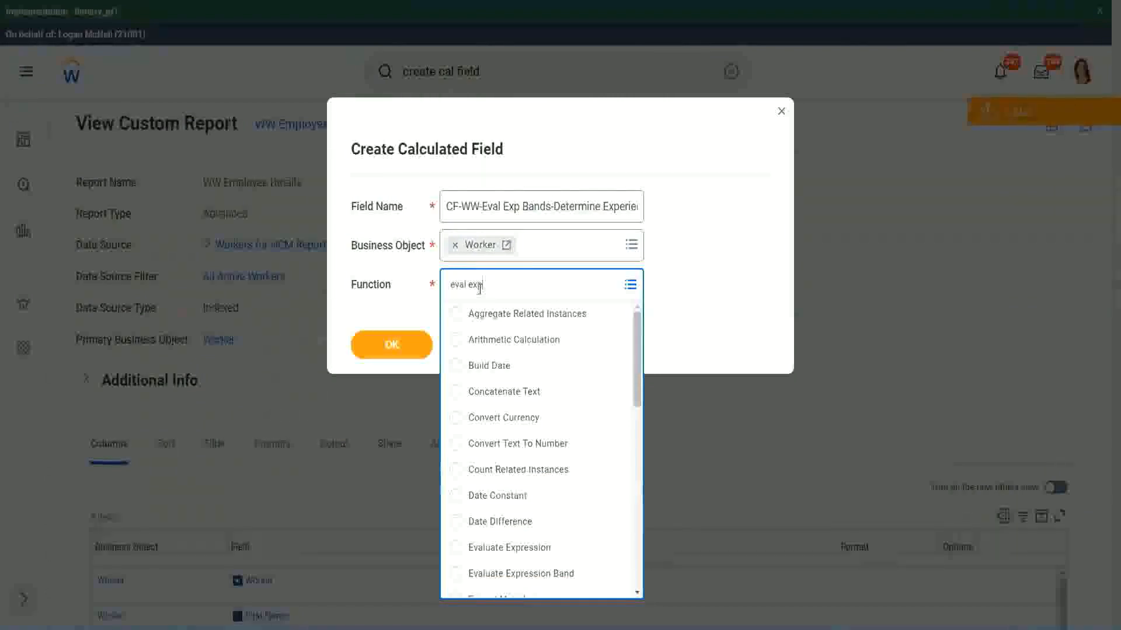
pyautogui.press('Return')
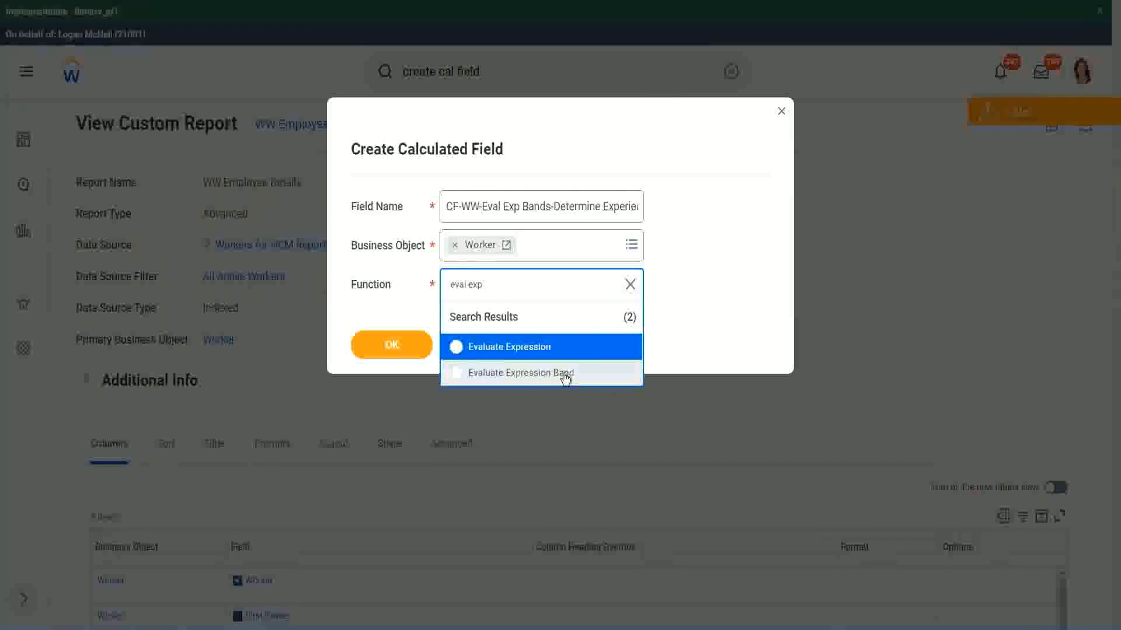
pyautogui.click(565, 378)
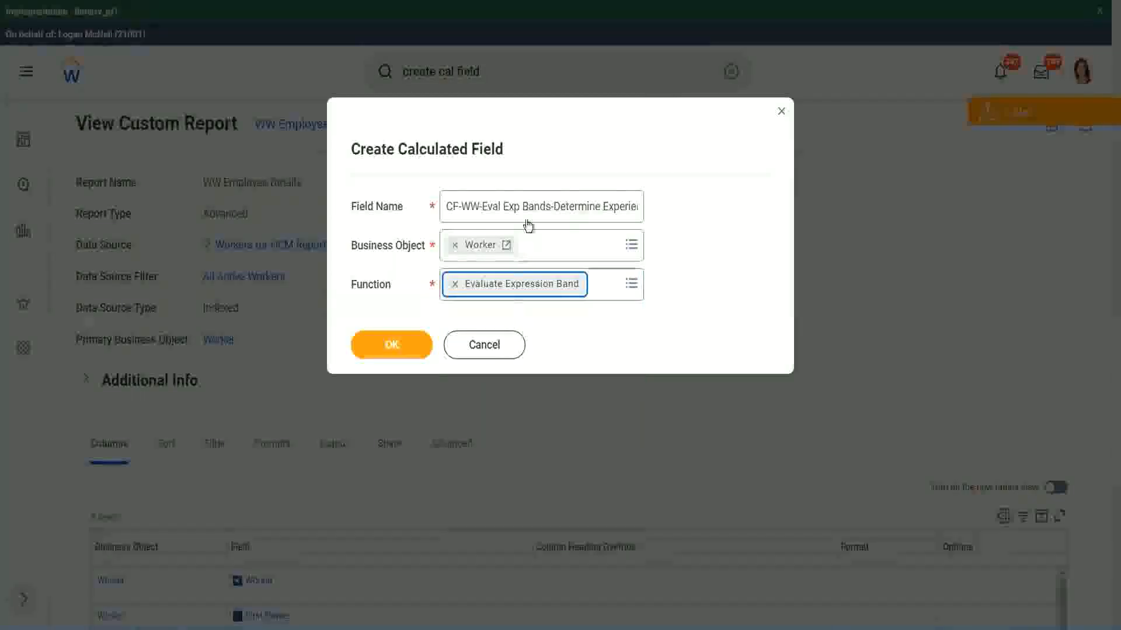
# Change "Eval Exp Bands" to "Eval Exp Band" in the field name and continue to the calculation definition
pyautogui.click(547, 206)
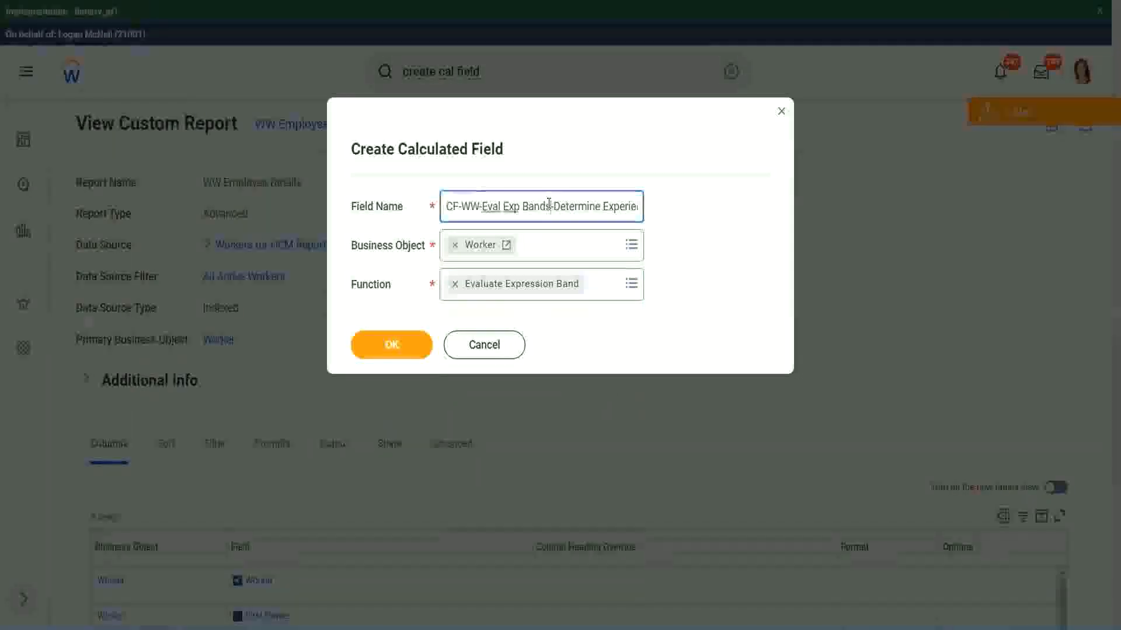
pyautogui.press('BackSpace')
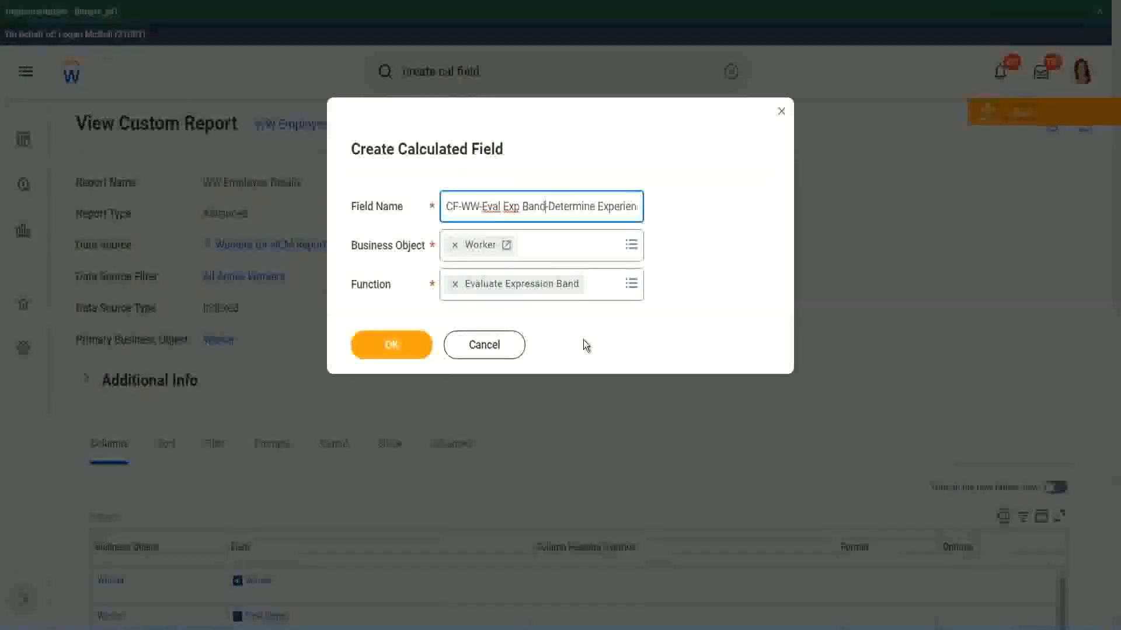
pyautogui.click(396, 347)
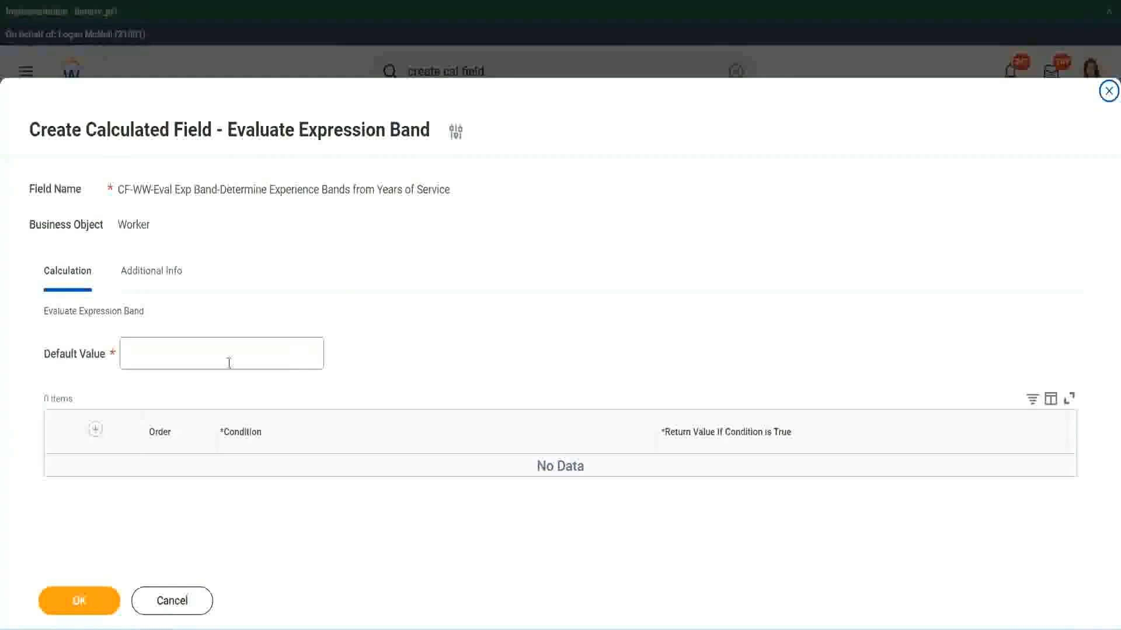
# Set the default value to "-" and add the first condition row
pyautogui.click(162, 360)
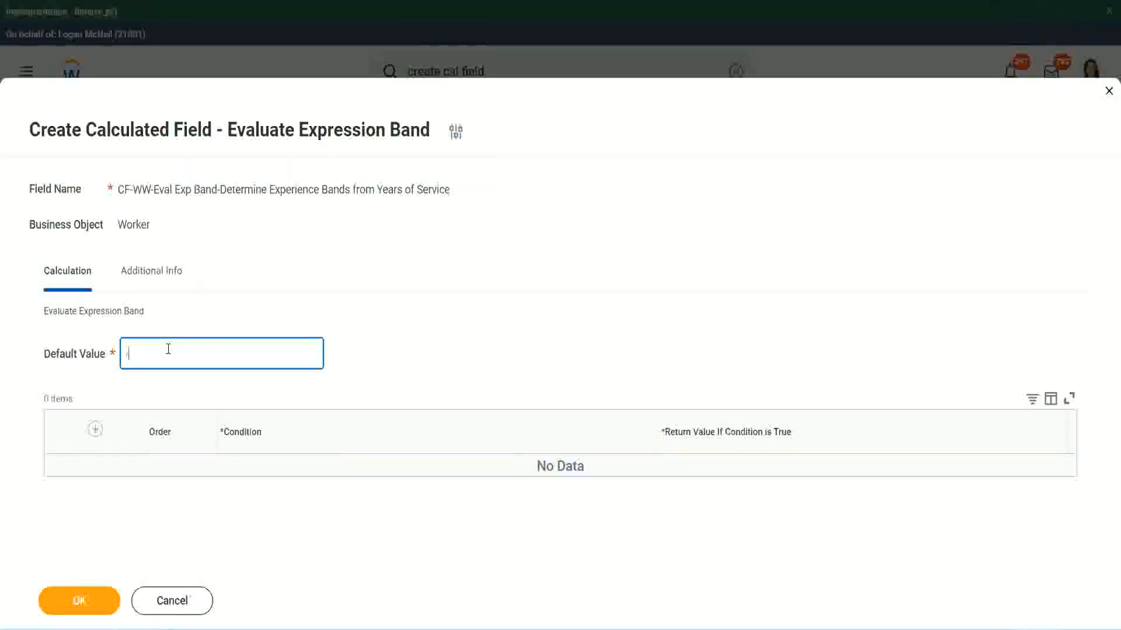
pyautogui.write('-')
pyautogui.click(95, 430)
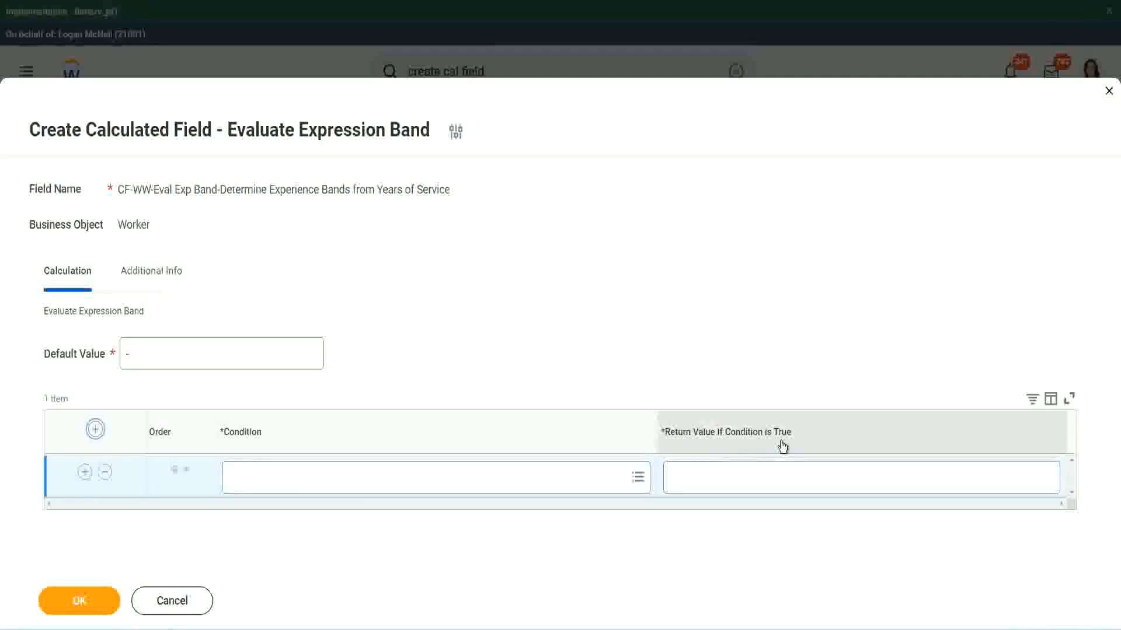
pyautogui.click(730, 477)
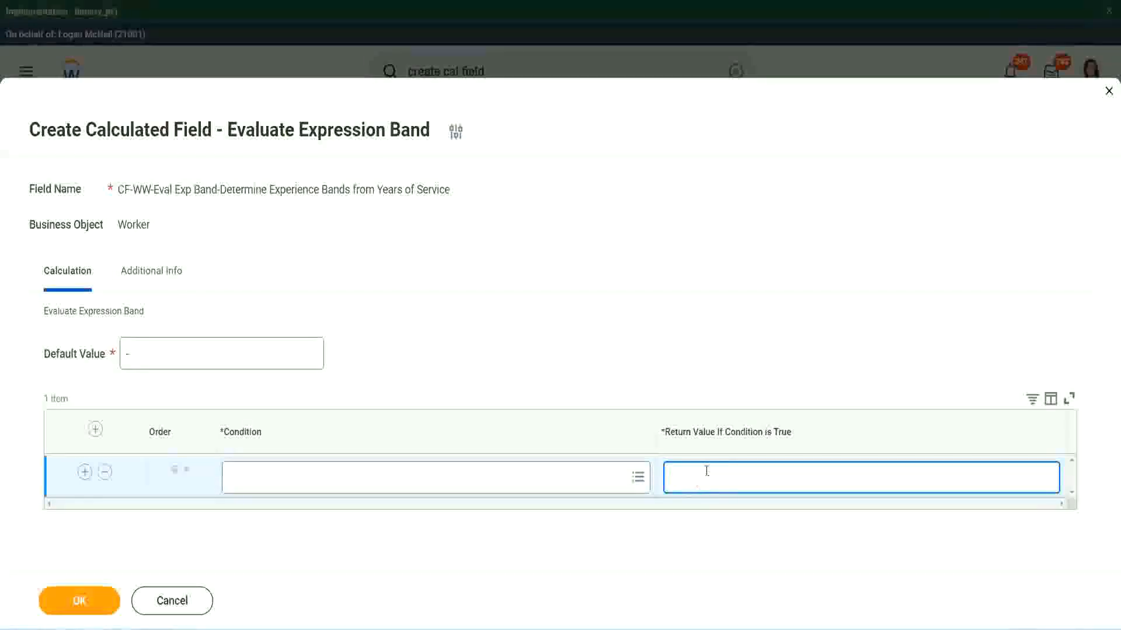
pyautogui.write('adkjdjaidjaijdiaj')
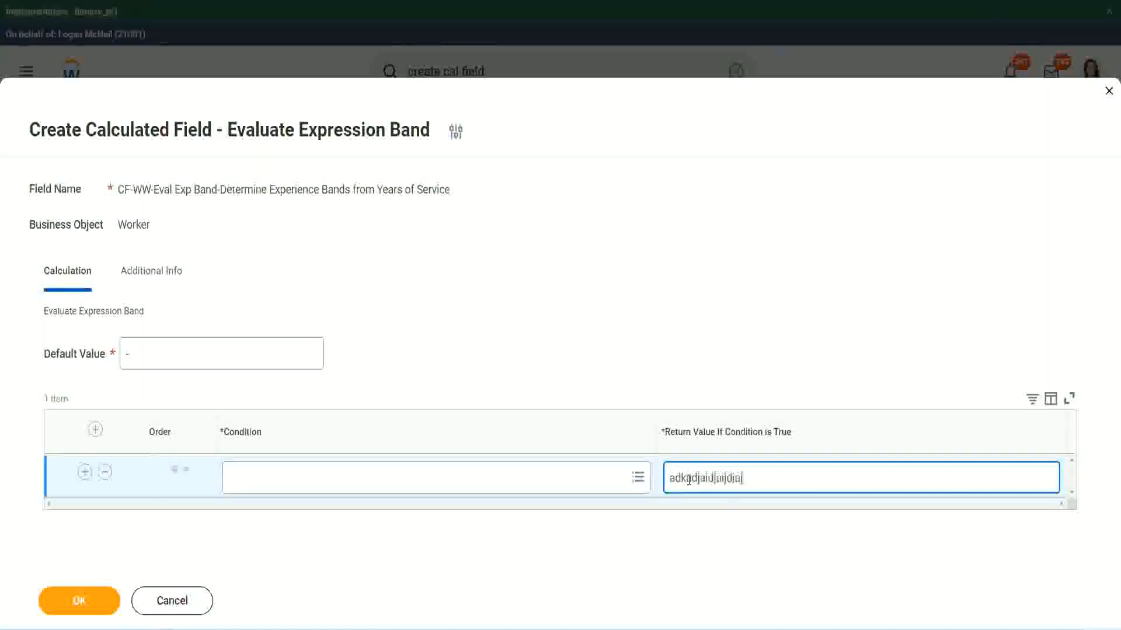
pyautogui.press('BackSpace')
pyautogui.press('BackSpace')
pyautogui.press('BackSpace')
pyautogui.press('BackSpace')
pyautogui.press('BackSpace')
pyautogui.press('BackSpace')
pyautogui.press('BackSpace')
pyautogui.press('BackSpace')
pyautogui.press('BackSpace')
pyautogui.press('BackSpace')
pyautogui.press('BackSpace')
pyautogui.press('BackSpace')
pyautogui.press('BackSpace')
pyautogui.press('BackSpace')
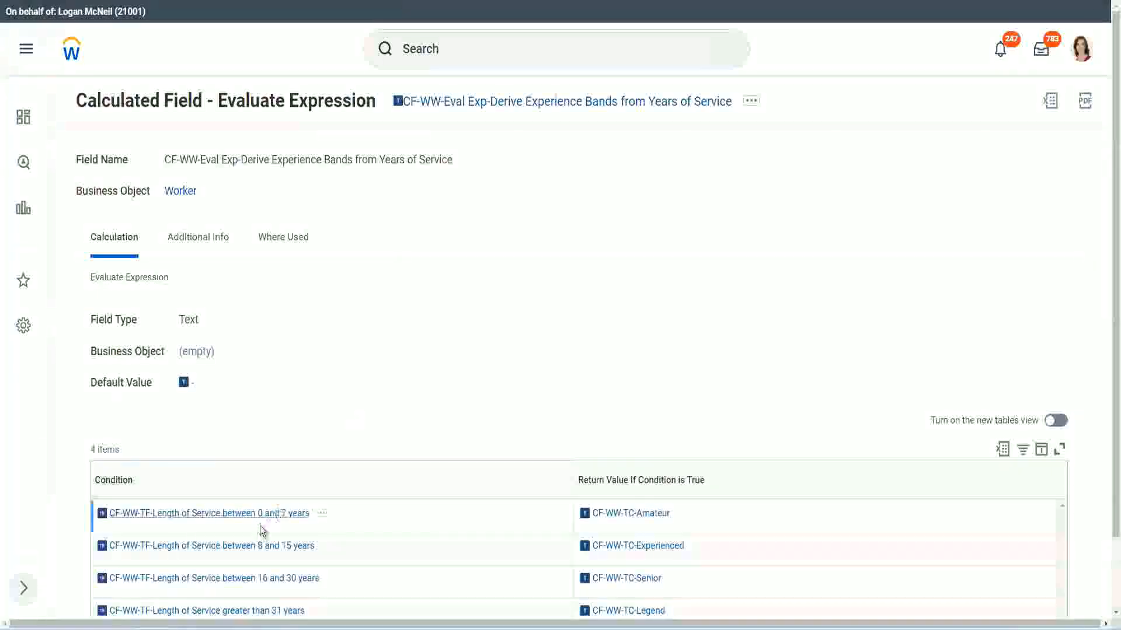
# Set the first row's condition to CF-WW-TF-Length of Service between 0 and 7 years, copied from the existing field, with return value Amateur
pyautogui.rightClick(259, 523)
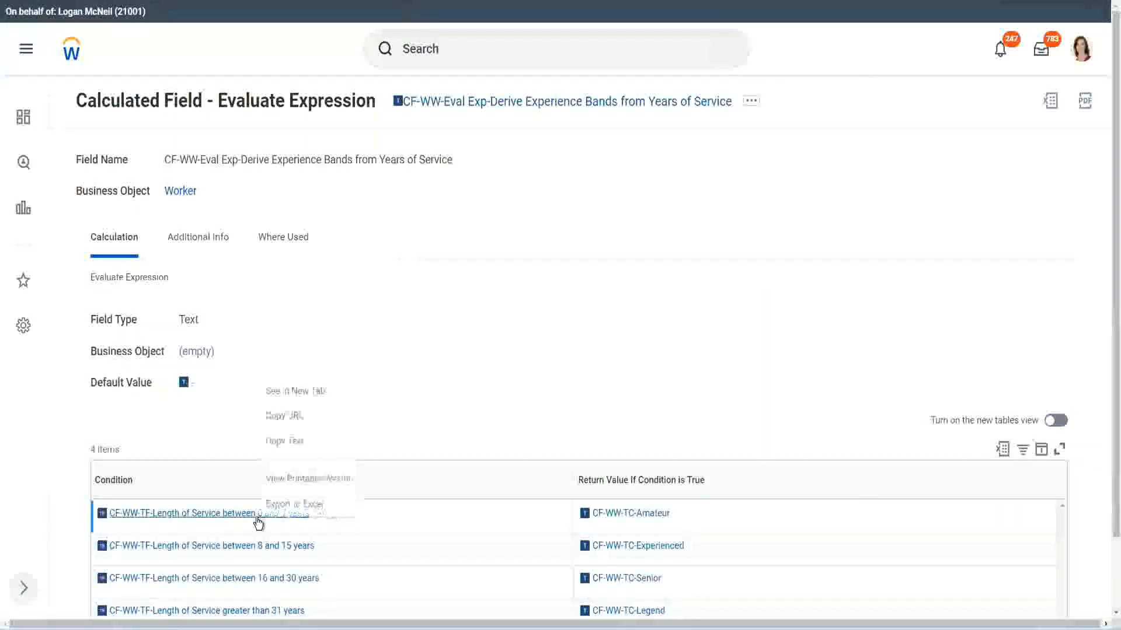
pyautogui.click(307, 441)
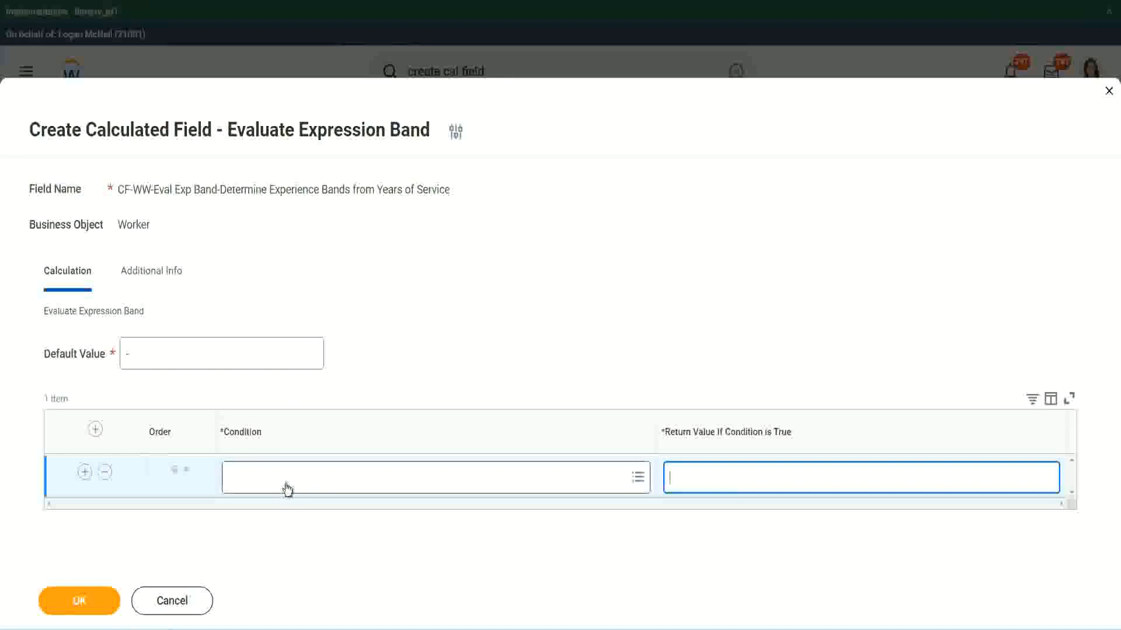
pyautogui.click(286, 483)
pyautogui.write('CF-WW-TF-Length of Service between 0 and 7 years')
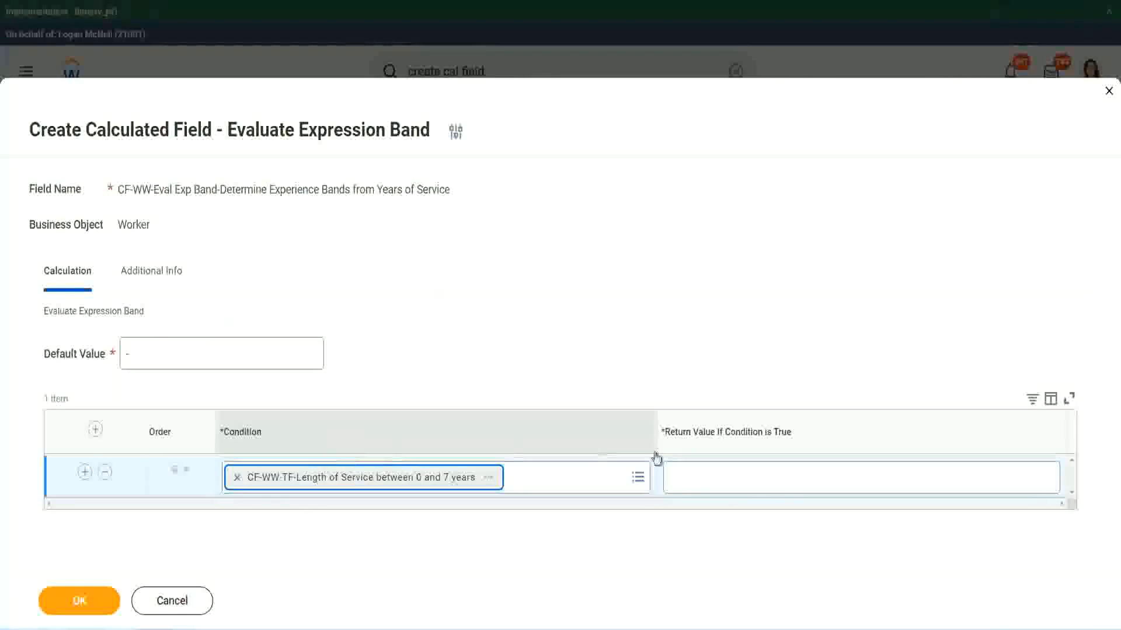
pyautogui.click(709, 467)
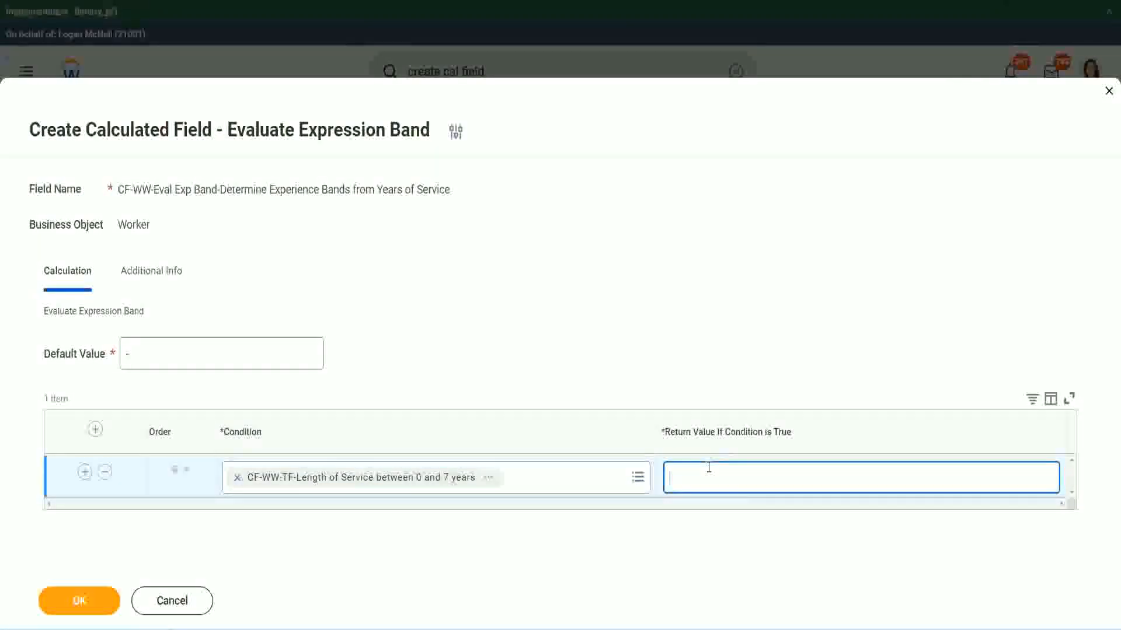
pyautogui.write('Amateur')
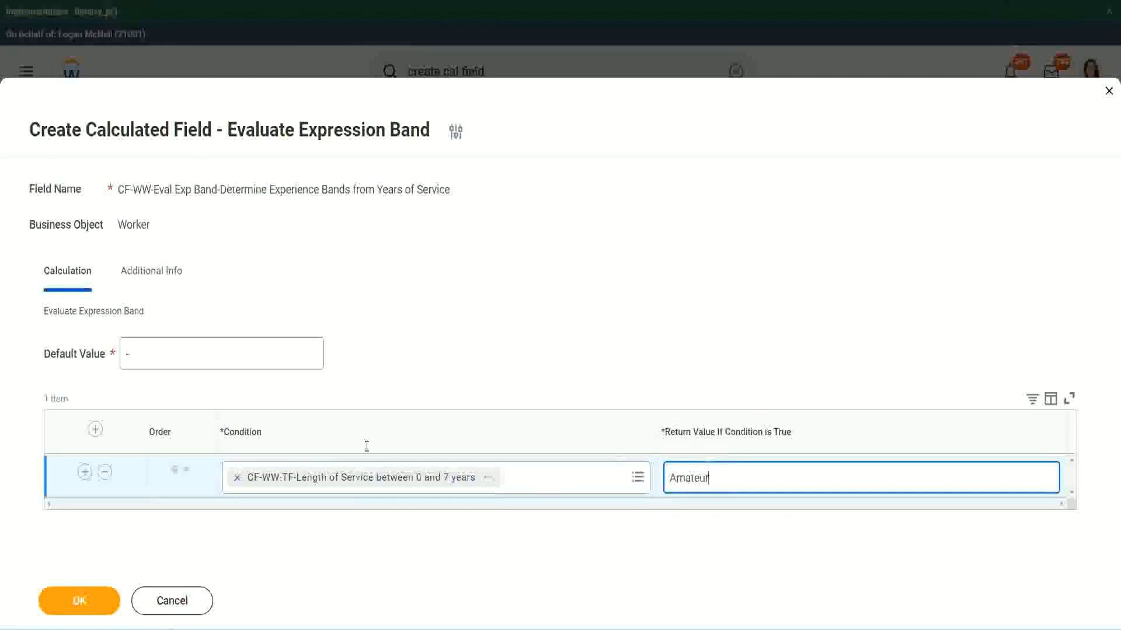
# Add three more empty condition rows below the Amateur row
pyautogui.click(84, 472)
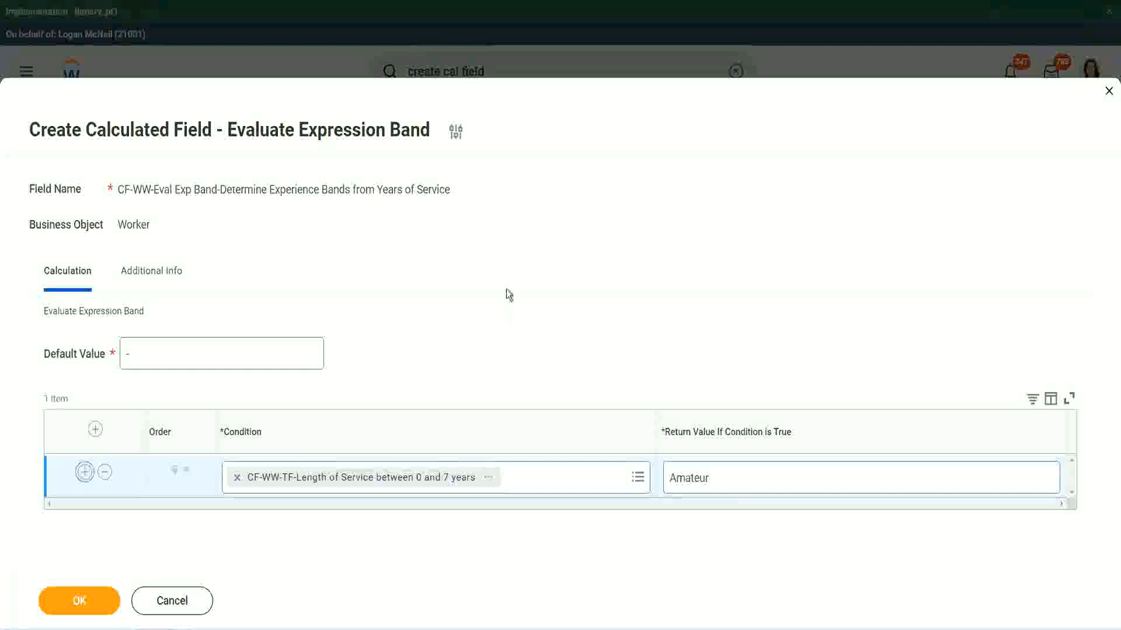
pyautogui.click(84, 514)
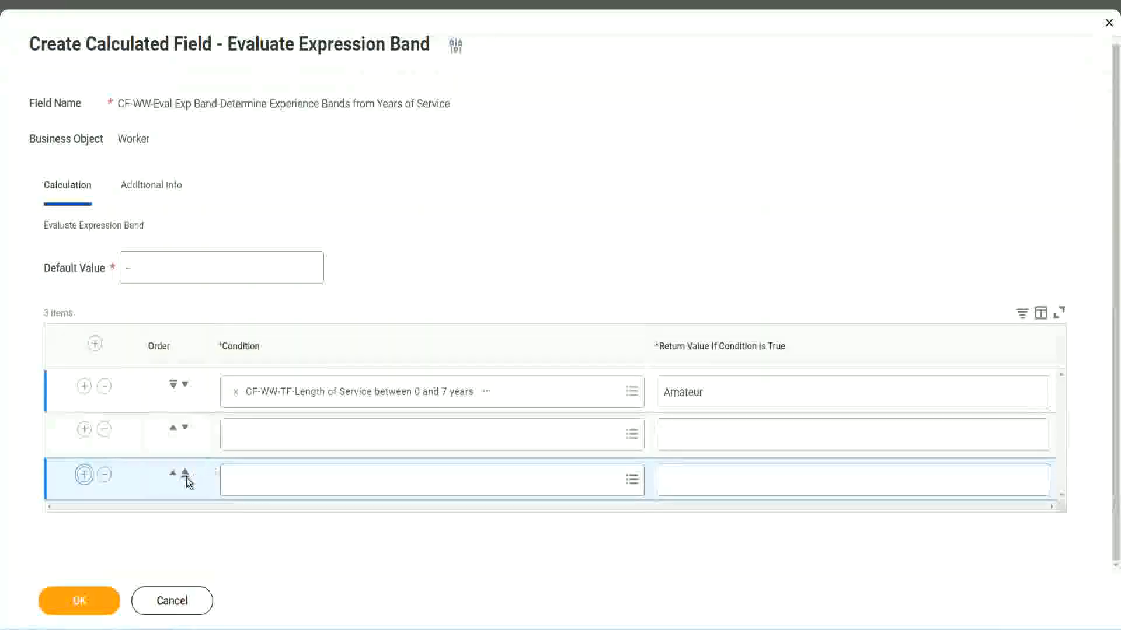
pyautogui.click(84, 474)
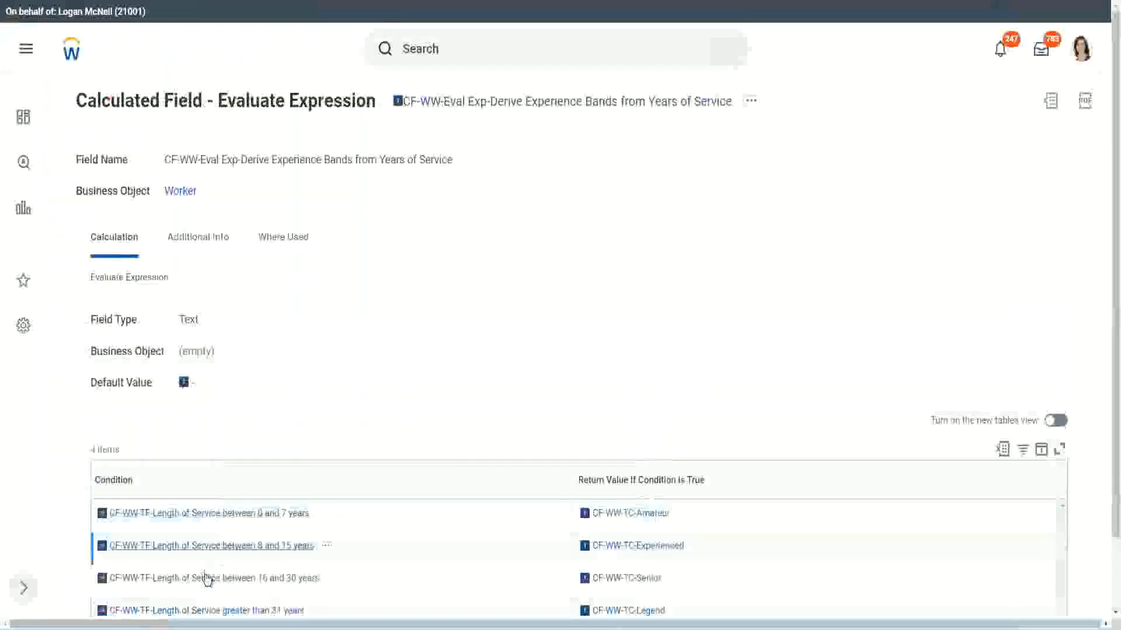
# Copy the condition CF-WW-TF-Length of Service between 16 and 30 years from the existing field into the second row and move it to third place
pyautogui.rightClick(210, 578)
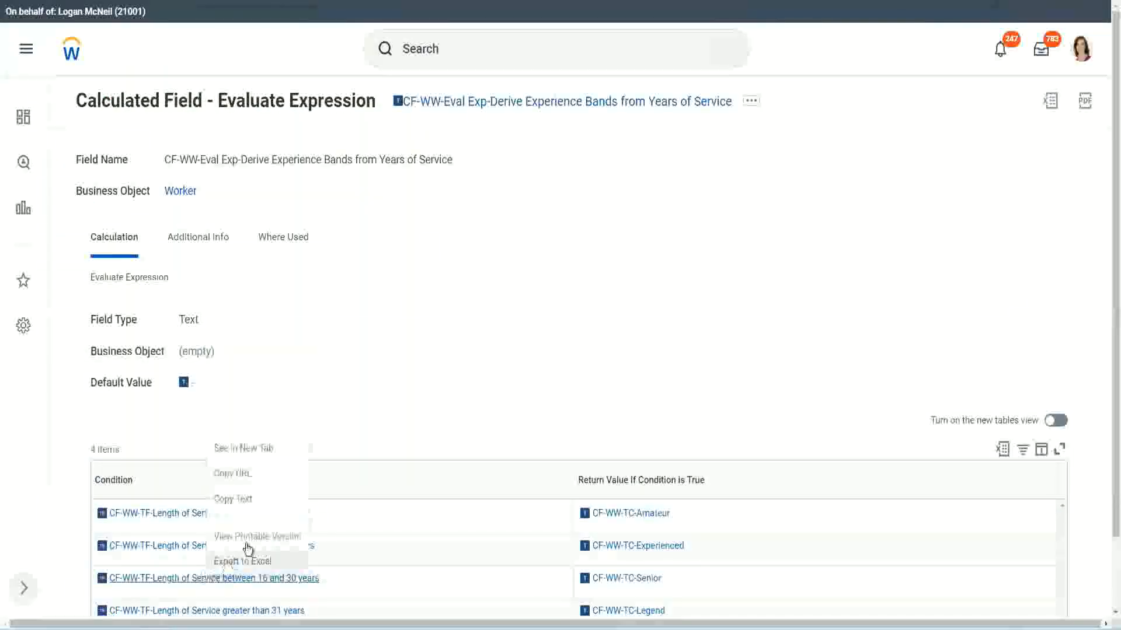
pyautogui.click(254, 499)
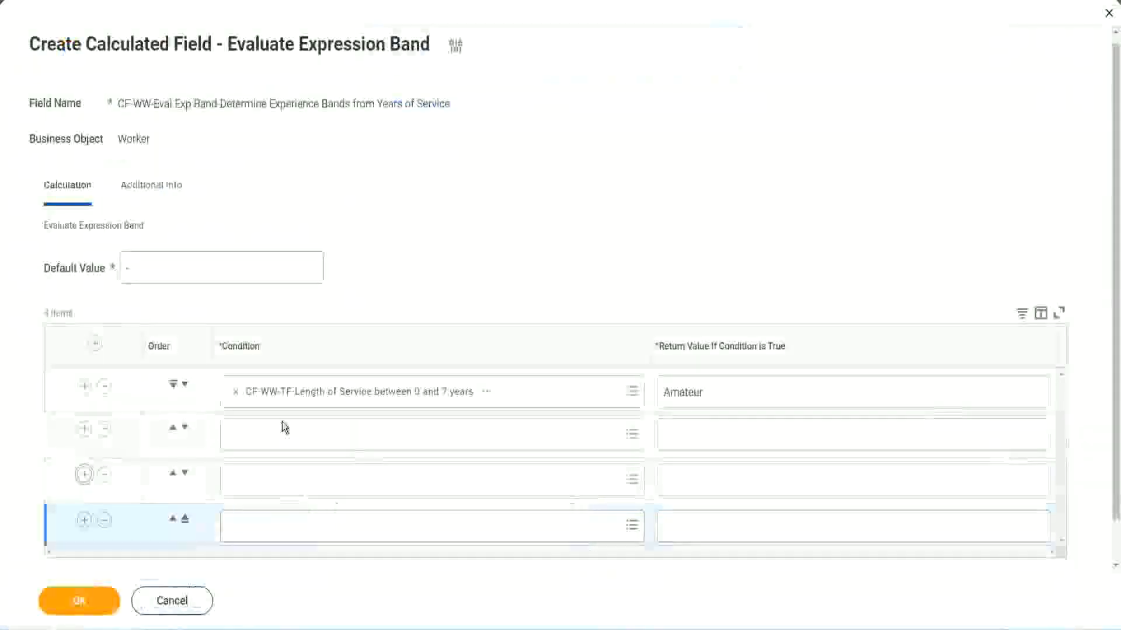
pyautogui.click(285, 434)
pyautogui.write('CF-WW-TF-Length of Service between 16 and 30 years')
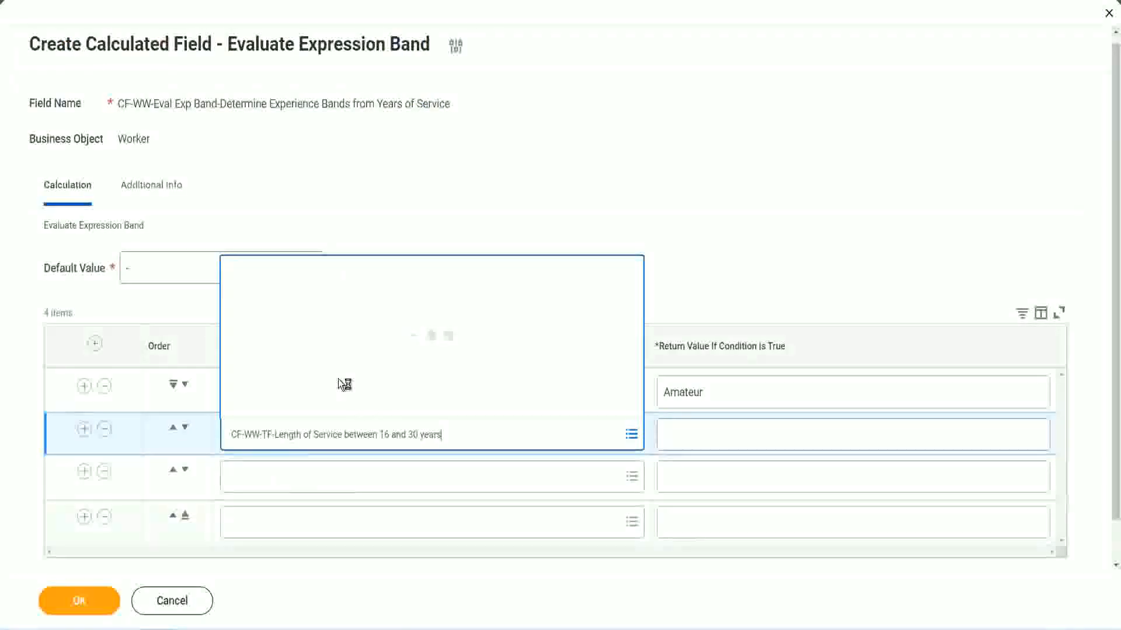
pyautogui.click(184, 429)
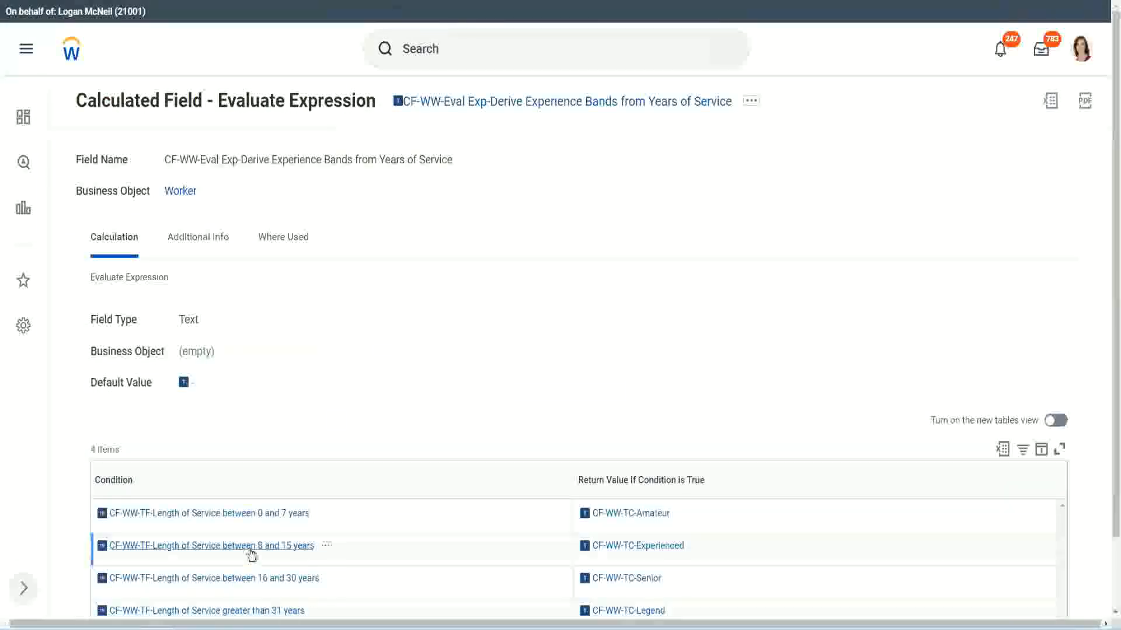
# Set the empty second row's condition to CF-WW-TF-Length of Service between 8 and 15 years, copied from the existing field
pyautogui.rightClick(251, 553)
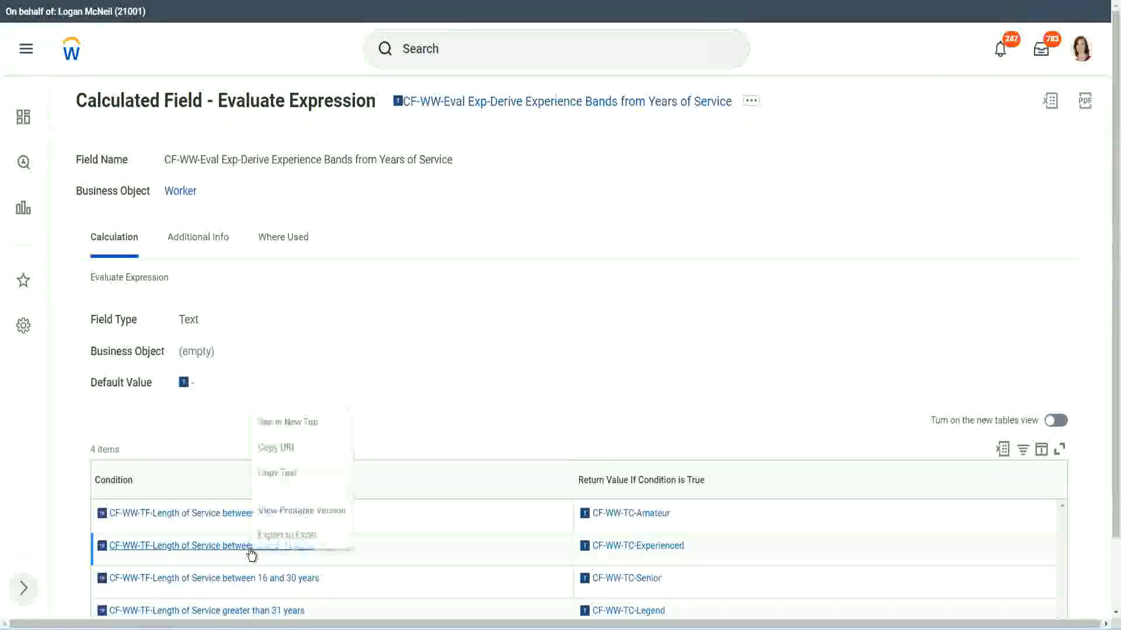
pyautogui.click(286, 476)
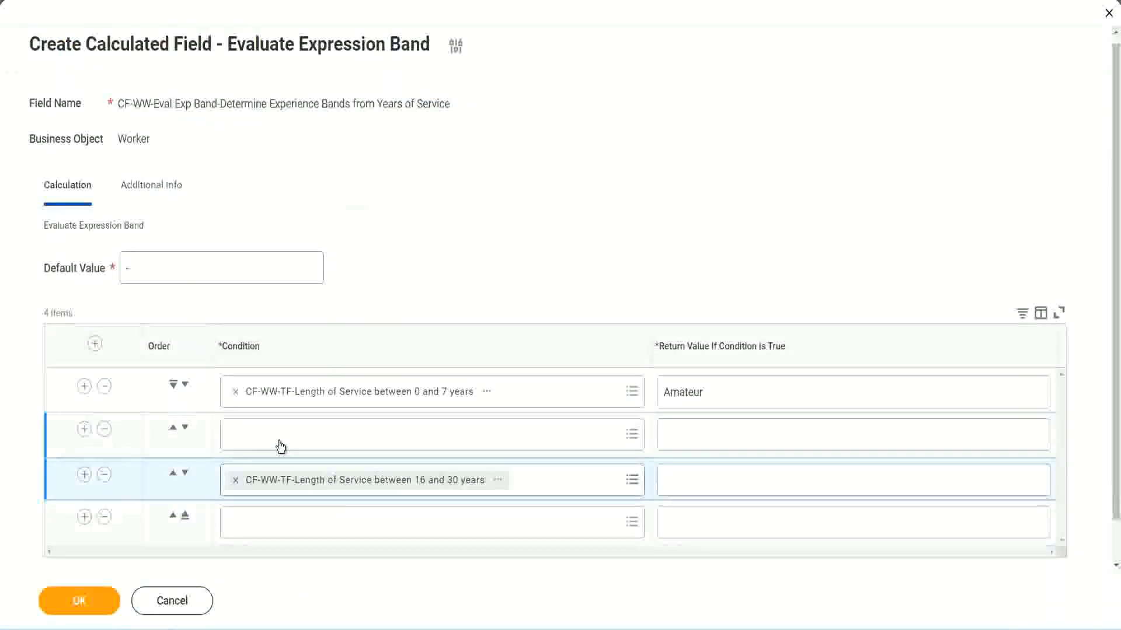
pyautogui.click(281, 447)
pyautogui.hotkey('ctrl', 'v')
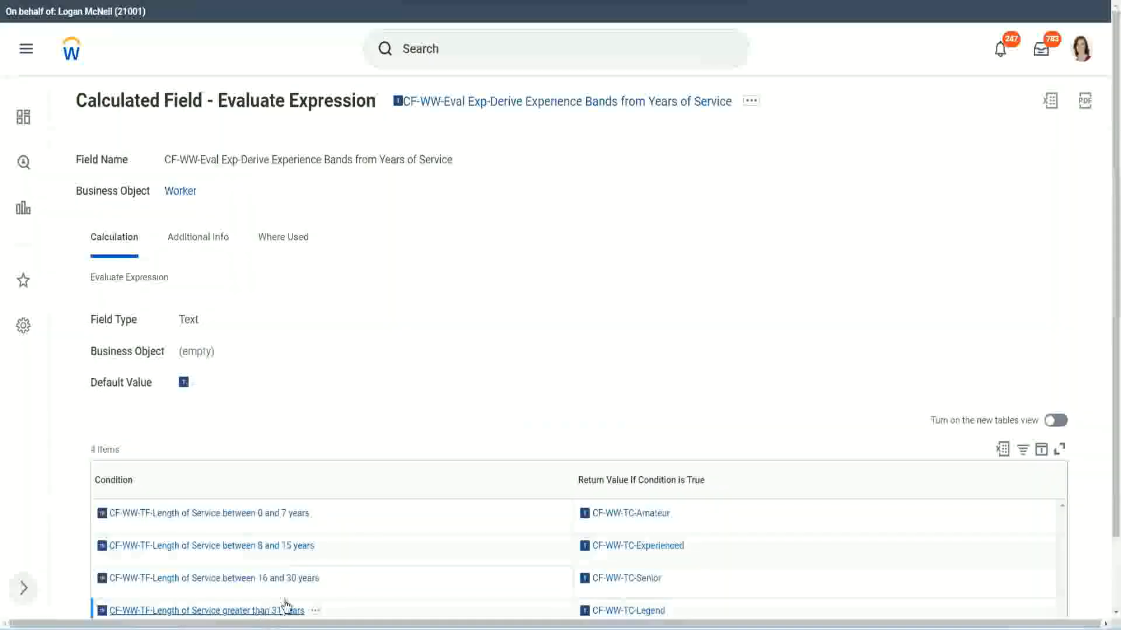
# Set the fourth row's condition to CF-WW-TF-Length of Service greater than 31 years, copied from the existing field
pyautogui.rightClick(285, 605)
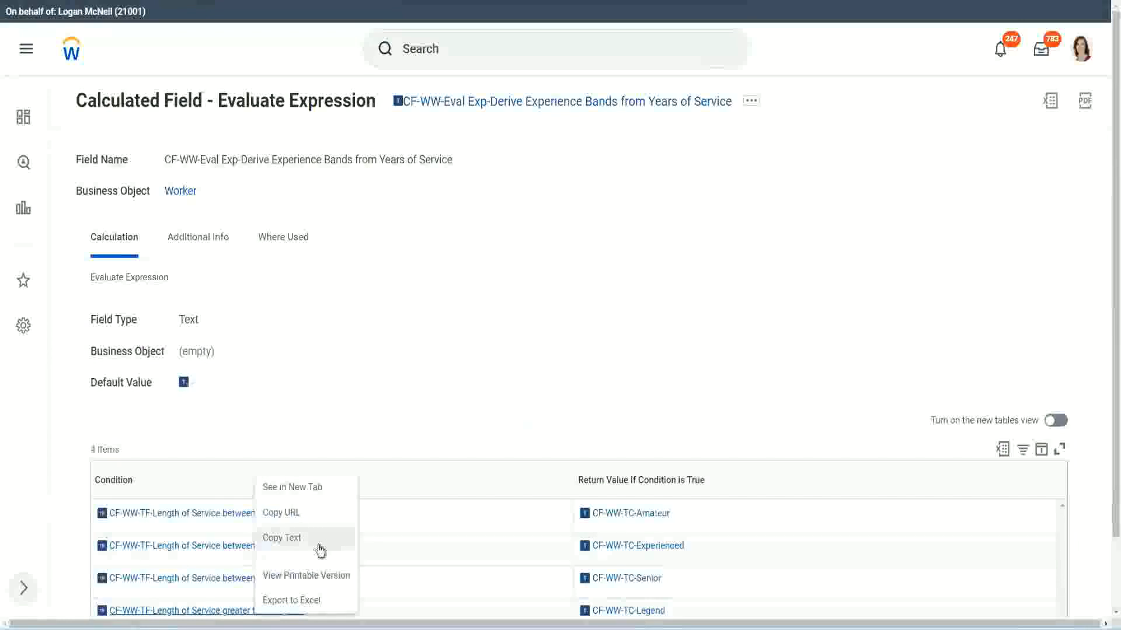
pyautogui.click(320, 545)
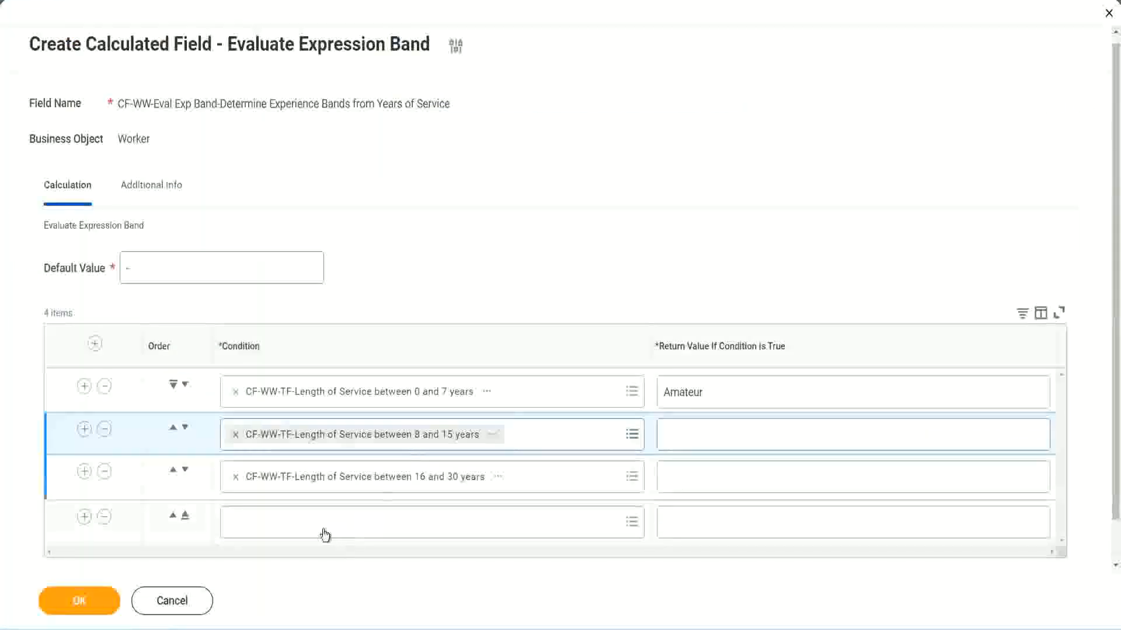
pyautogui.click(322, 519)
pyautogui.hotkey('ctrl', 'v')
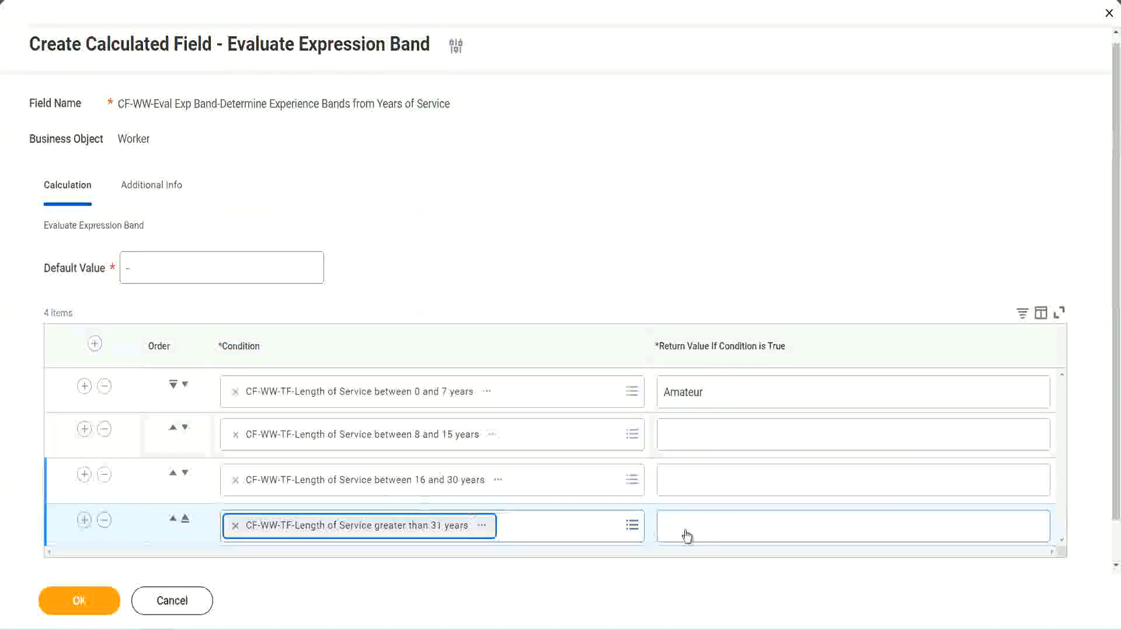
# Set the return values to Experienced, Senior and Legend for the second, third and fourth rows, and save the calculated field
pyautogui.click(736, 526)
pyautogui.write('Le')
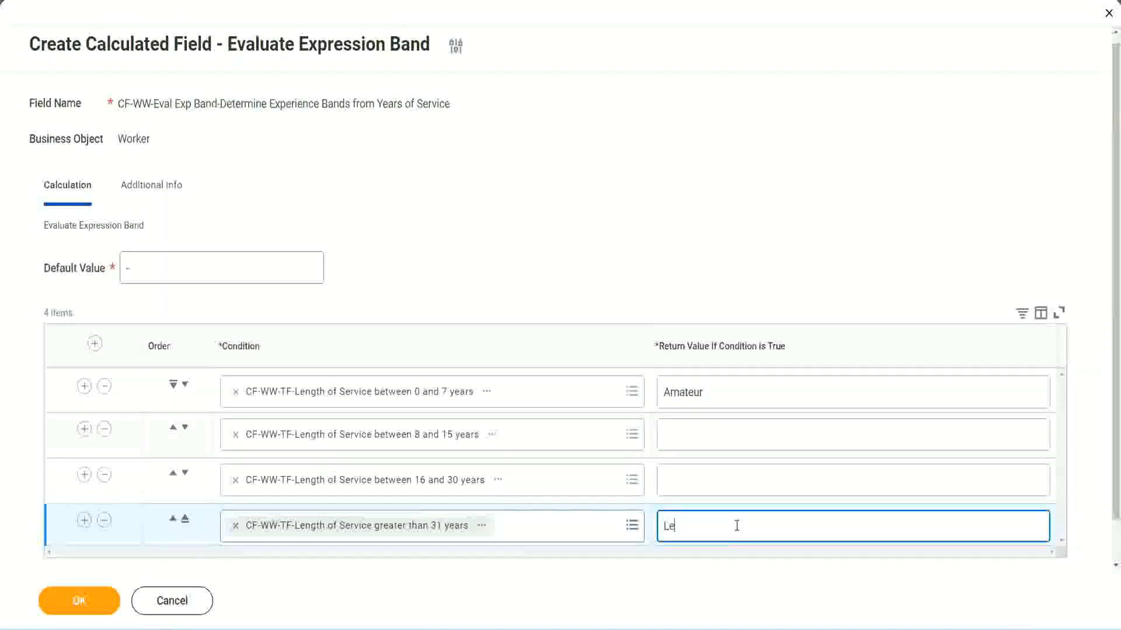
pyautogui.write('gend')
pyautogui.click(689, 475)
pyautogui.write('S')
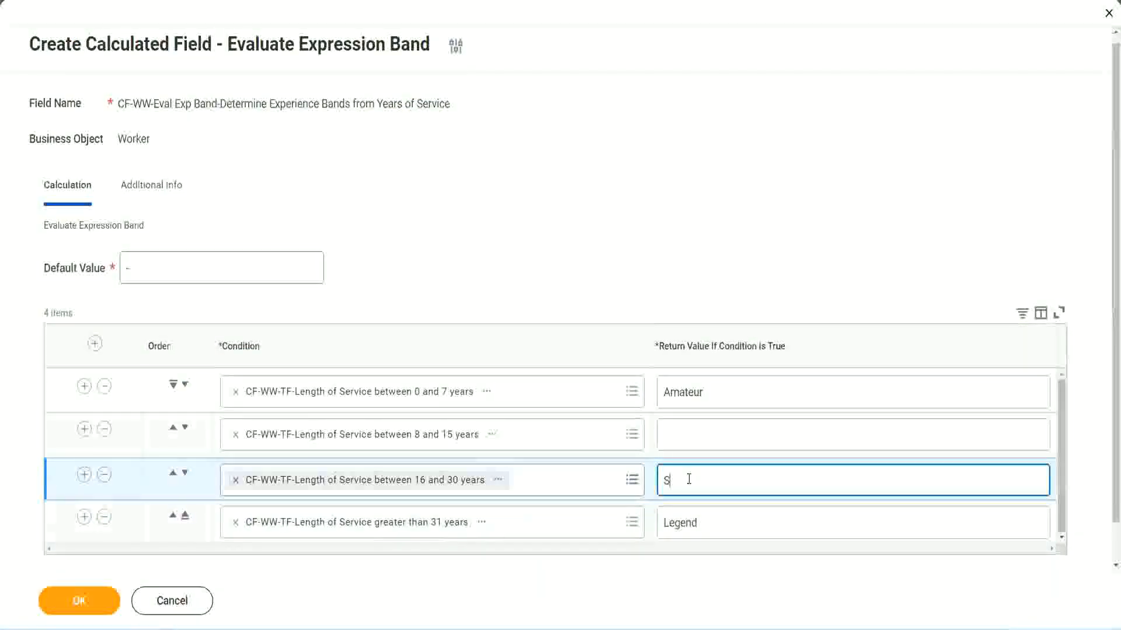
pyautogui.write('enior')
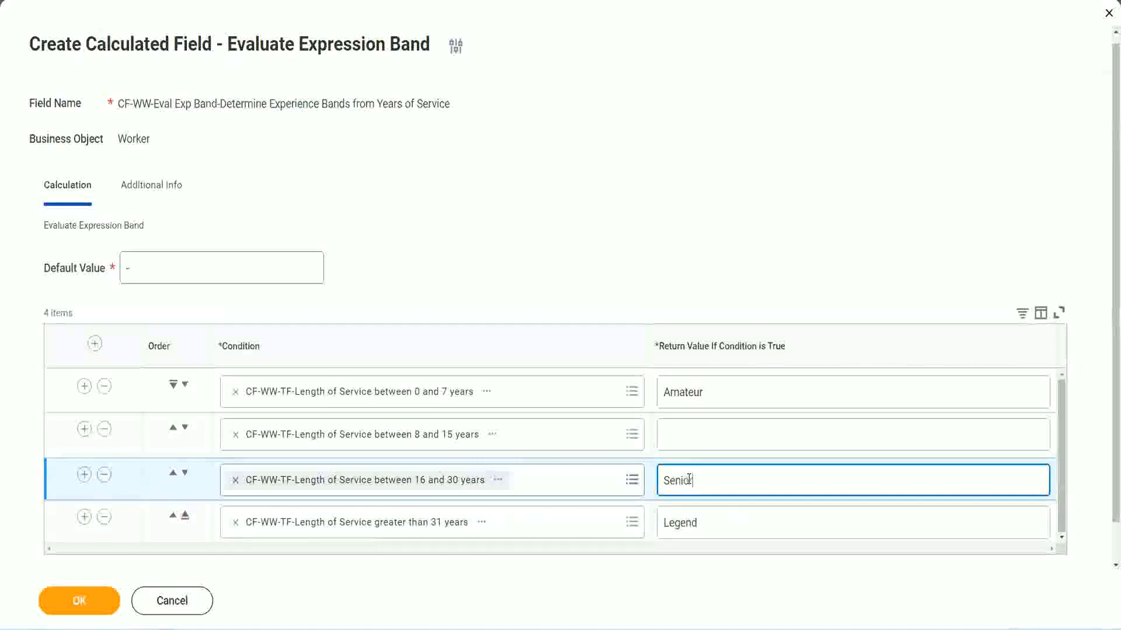
pyautogui.click(706, 436)
pyautogui.write('Ex')
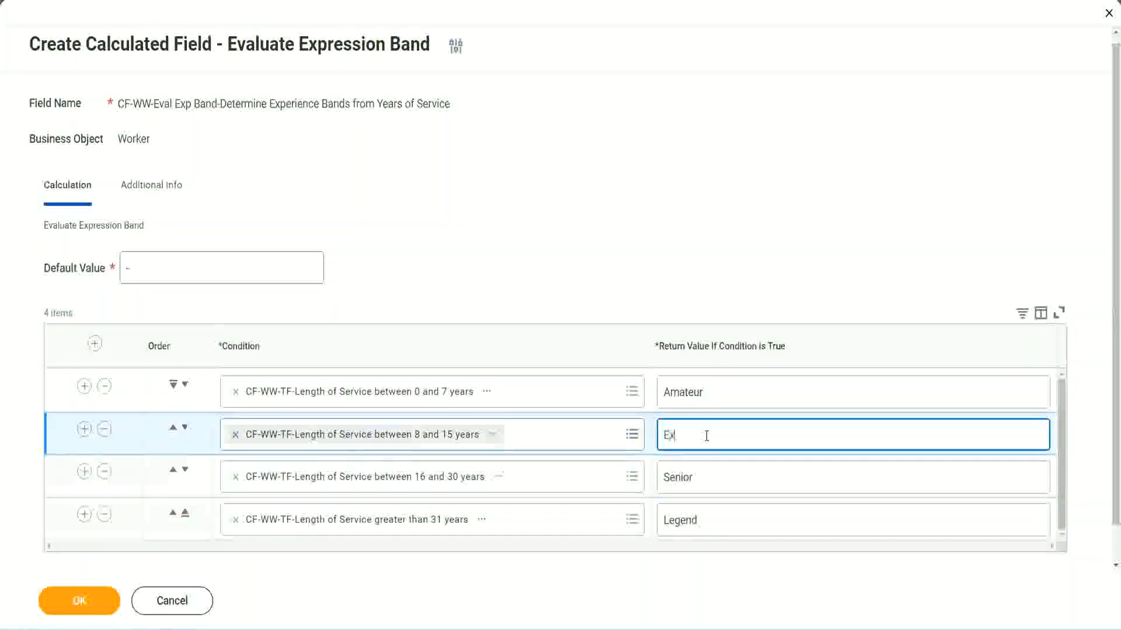
pyautogui.write('perienced')
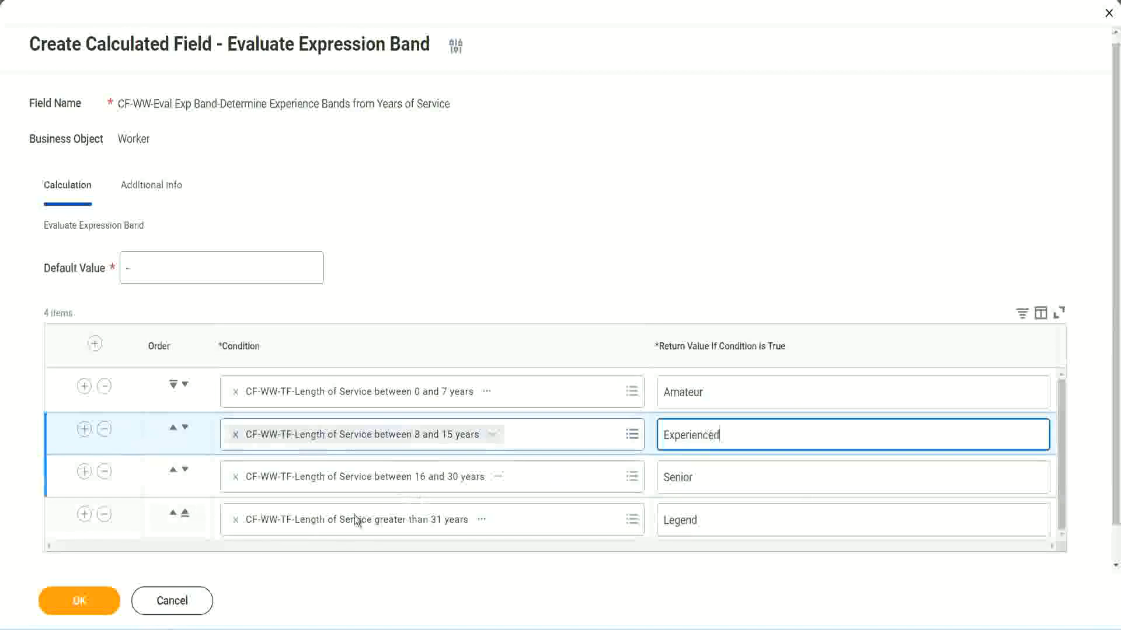
pyautogui.click(104, 601)
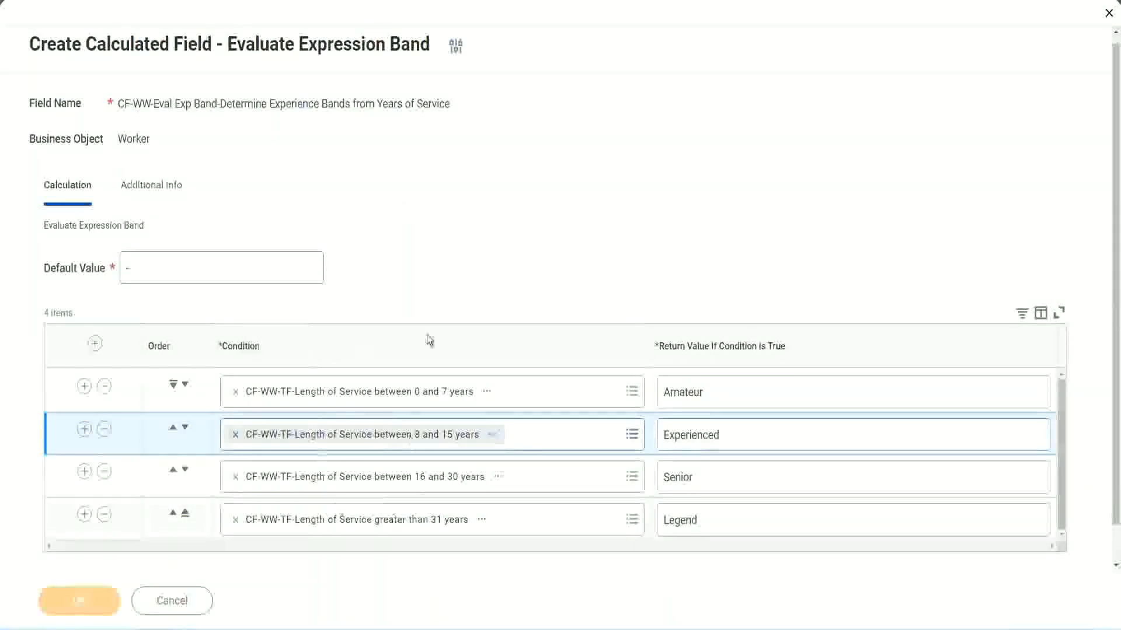
# Check the return value of each condition row in the saved calculated field
pyautogui.scroll(-3, 383, 356)
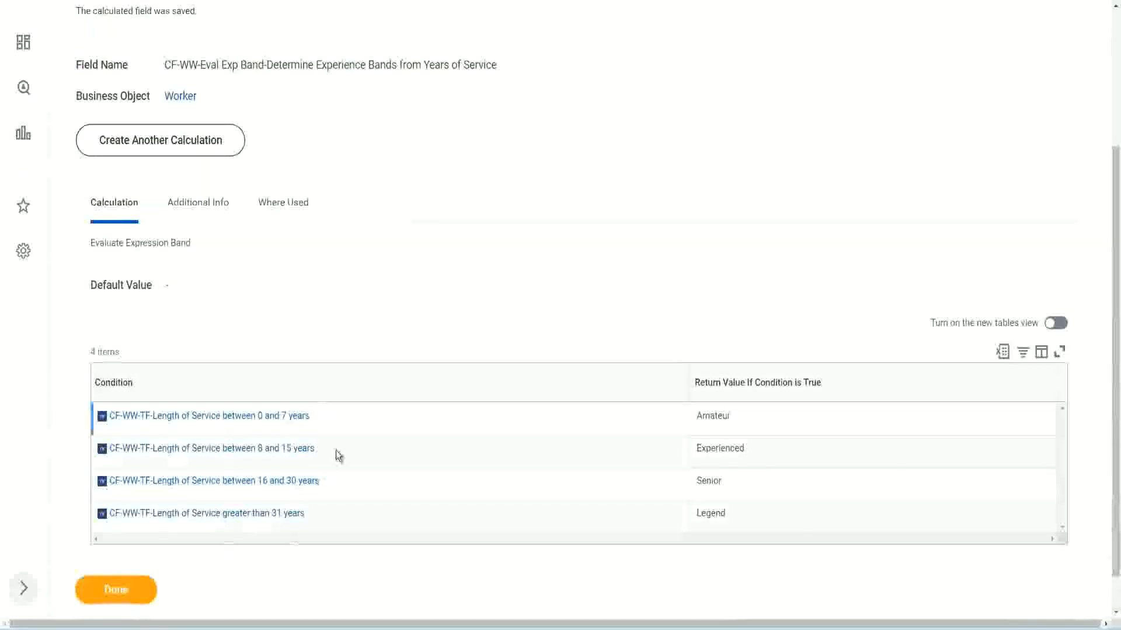
pyautogui.doubleClick(717, 415)
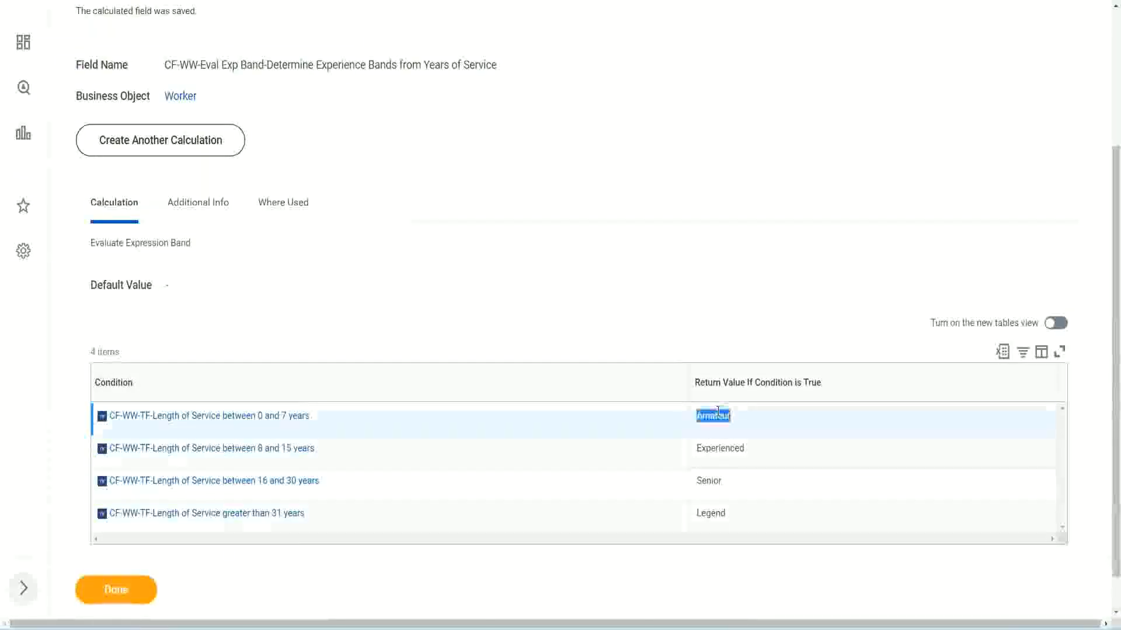
pyautogui.doubleClick(713, 448)
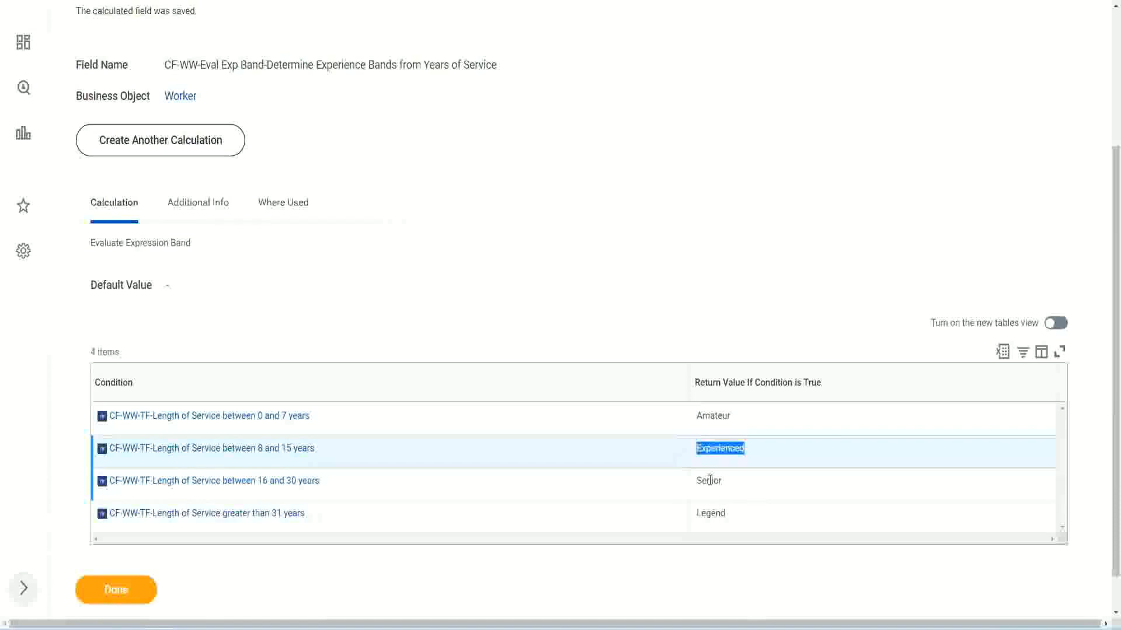
pyautogui.doubleClick(709, 480)
pyautogui.click(713, 522)
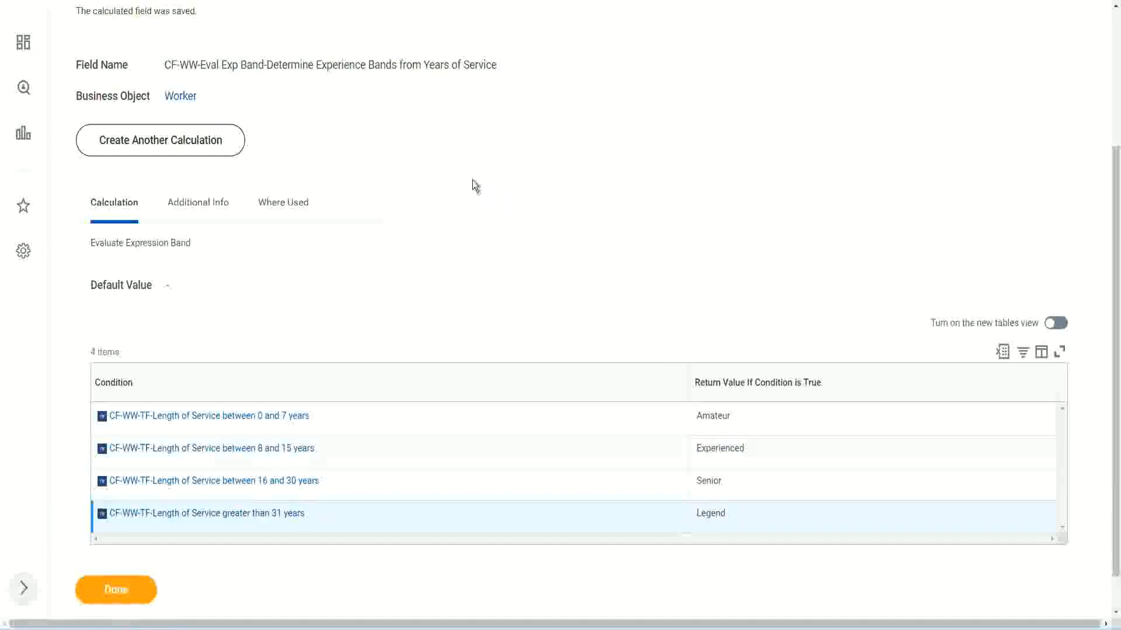
# Copy the name of the saved Evaluate Expression Band field from the save confirmation
pyautogui.scroll(3, 474, 185)
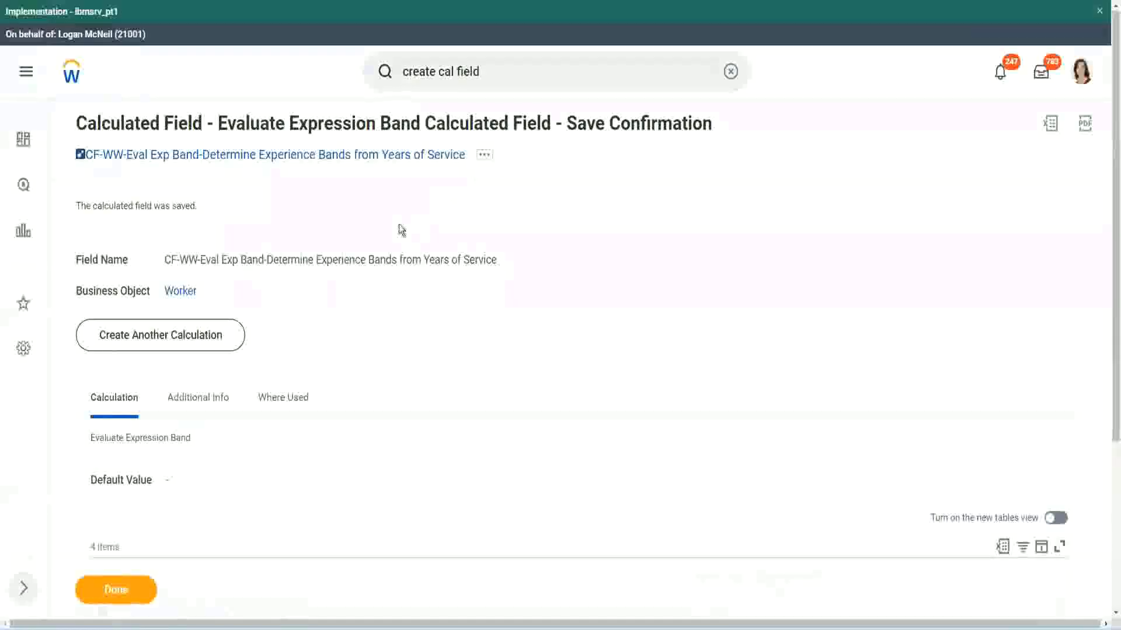
pyautogui.rightClick(366, 155)
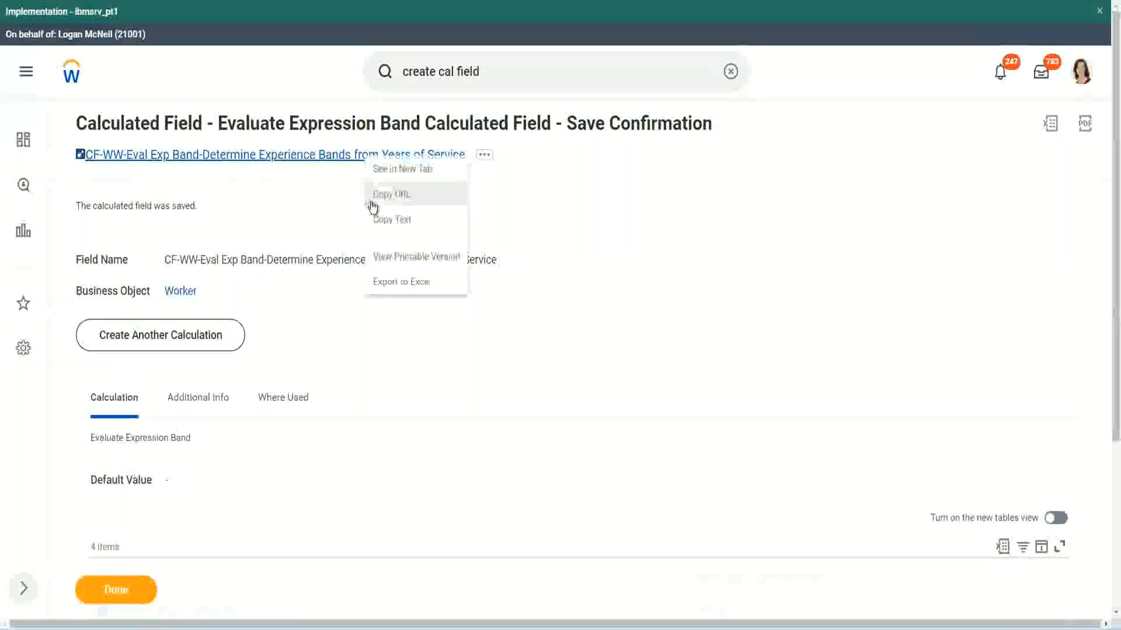
pyautogui.click(377, 219)
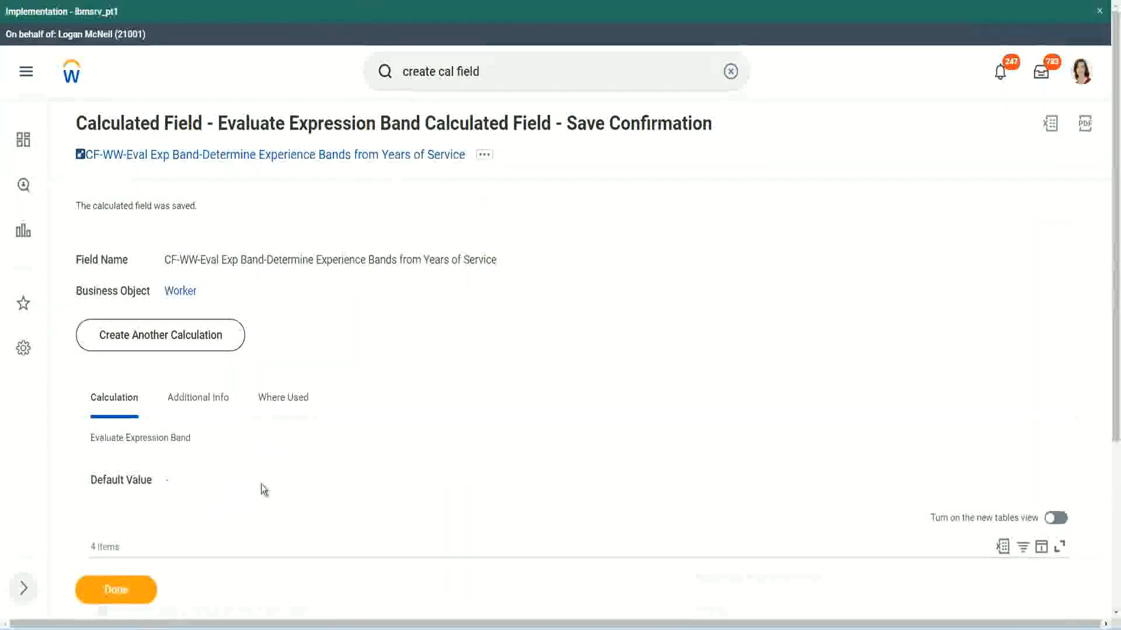
# Review the saved field's definition alongside the calculated field functions slide and the experience band notes in Notepad++
pyautogui.scroll(-3, 370, 452)
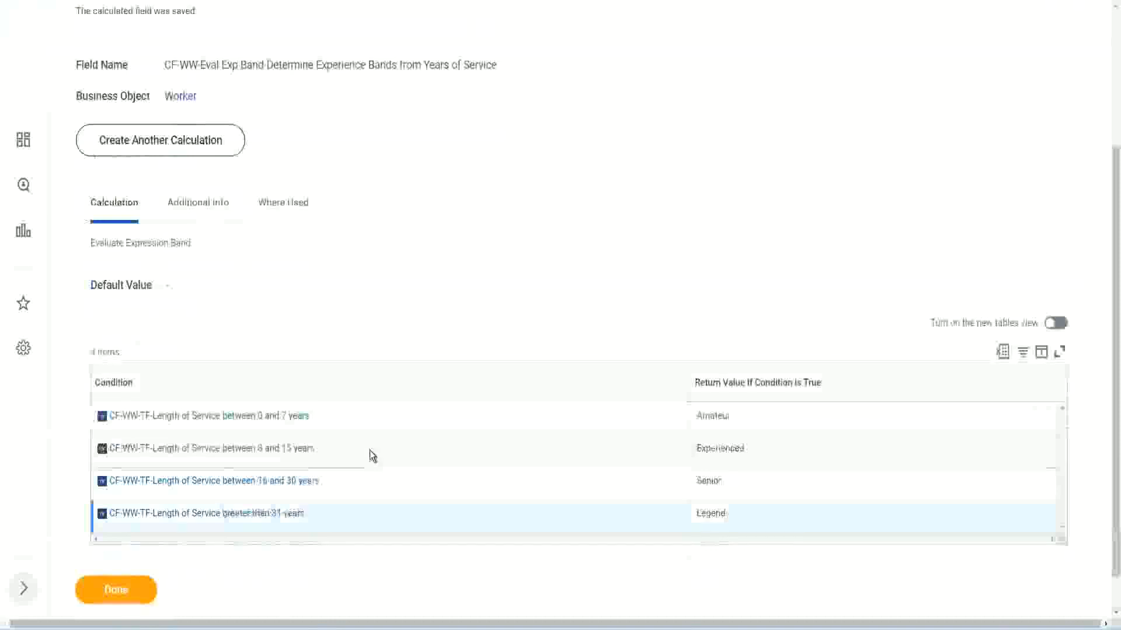
pyautogui.scroll(-1, 370, 450)
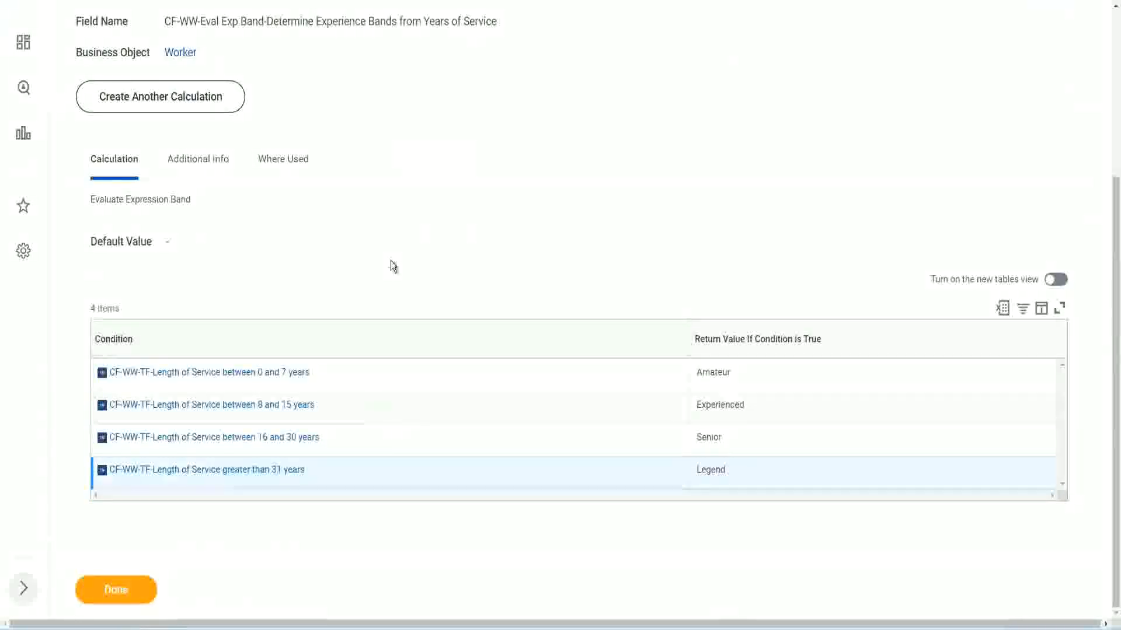
pyautogui.scroll(2, 393, 266)
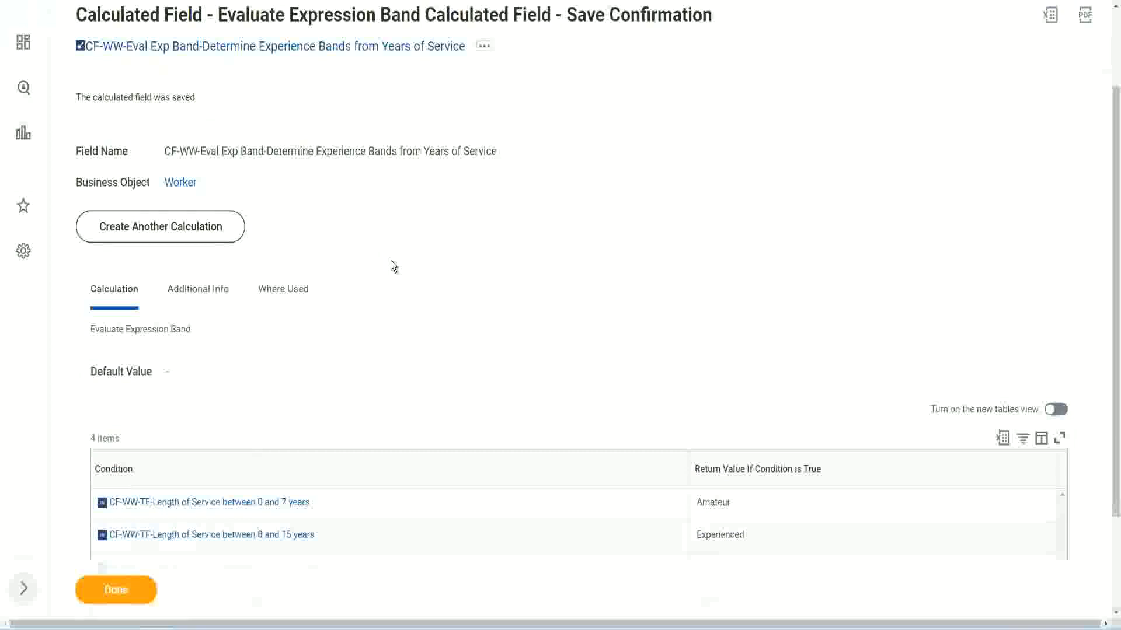
pyautogui.scroll(-2, 390, 260)
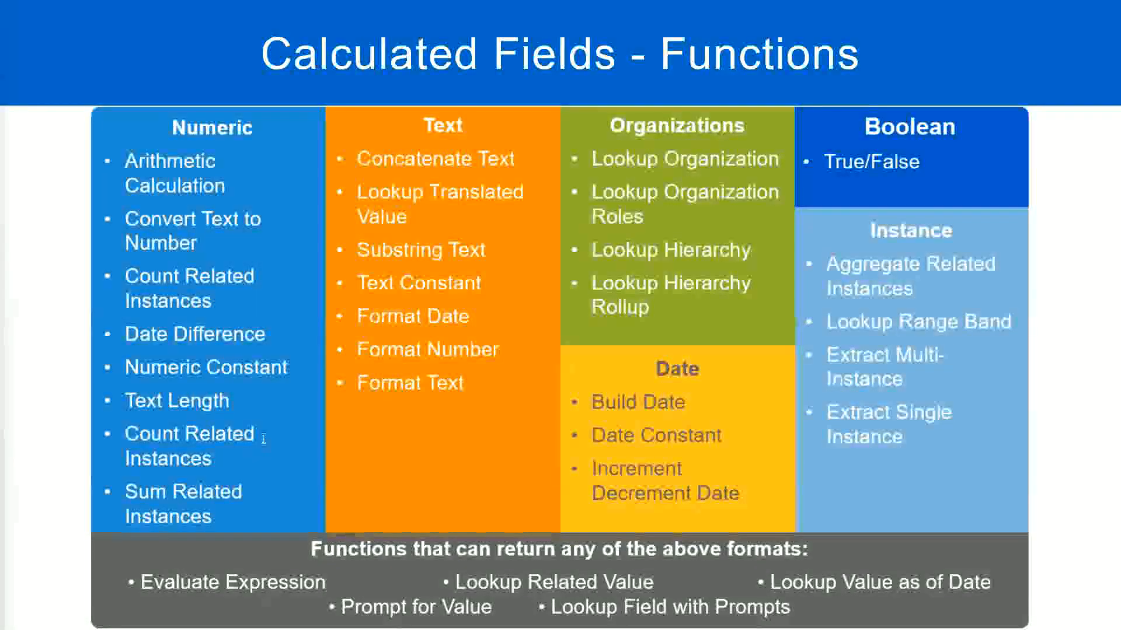
pyautogui.hotkey('alt', 'Tab')
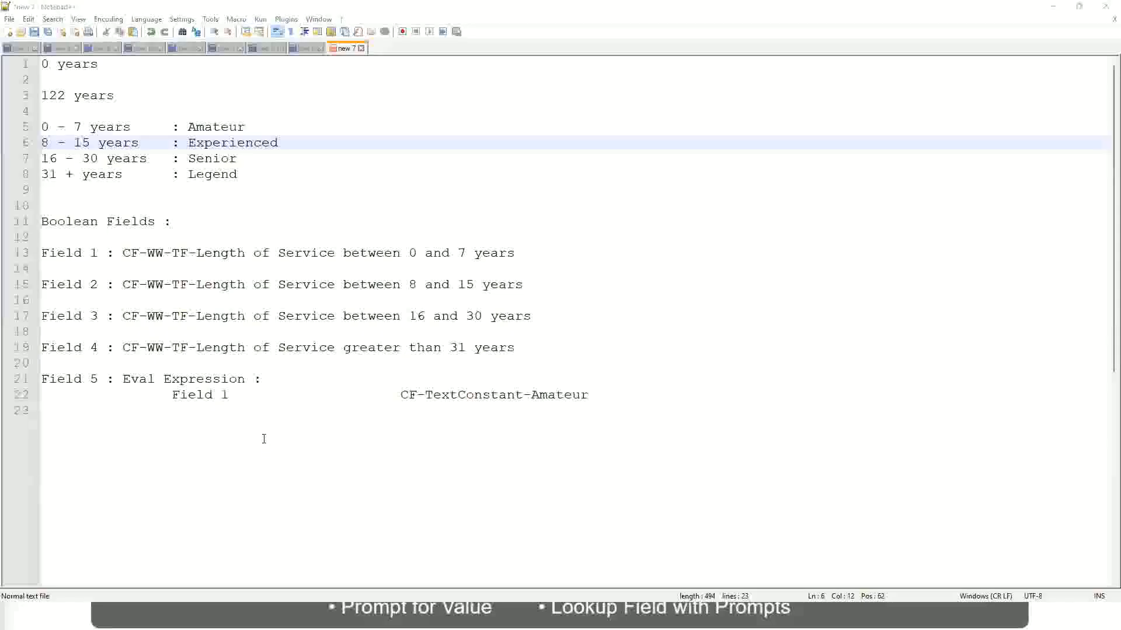
pyautogui.hotkey('alt', 'Tab')
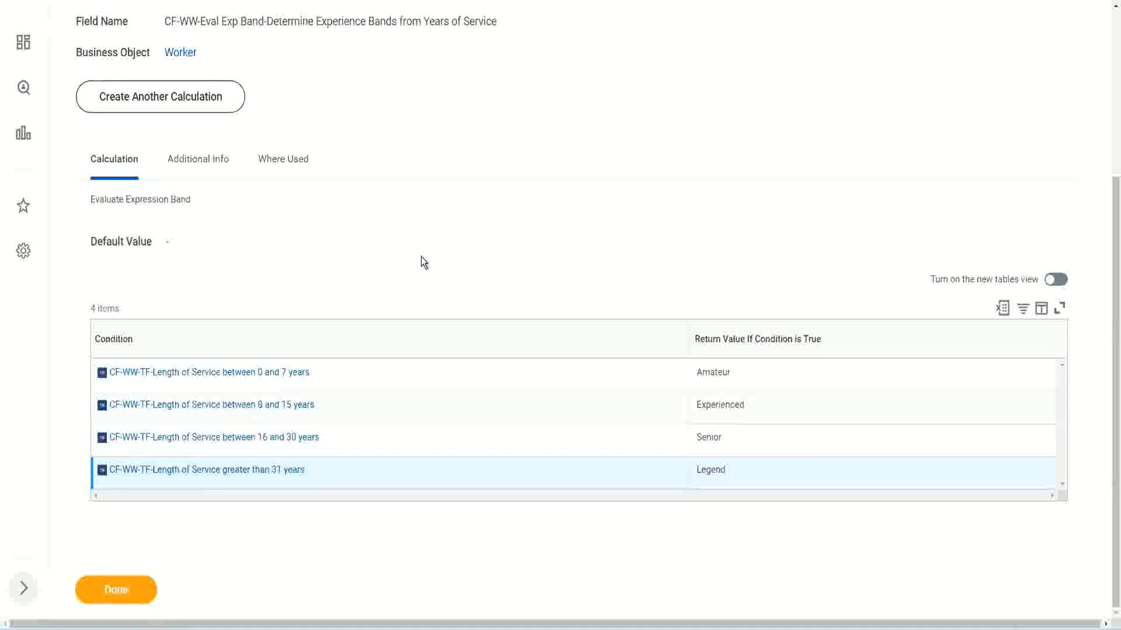
pyautogui.scroll(1, 423, 263)
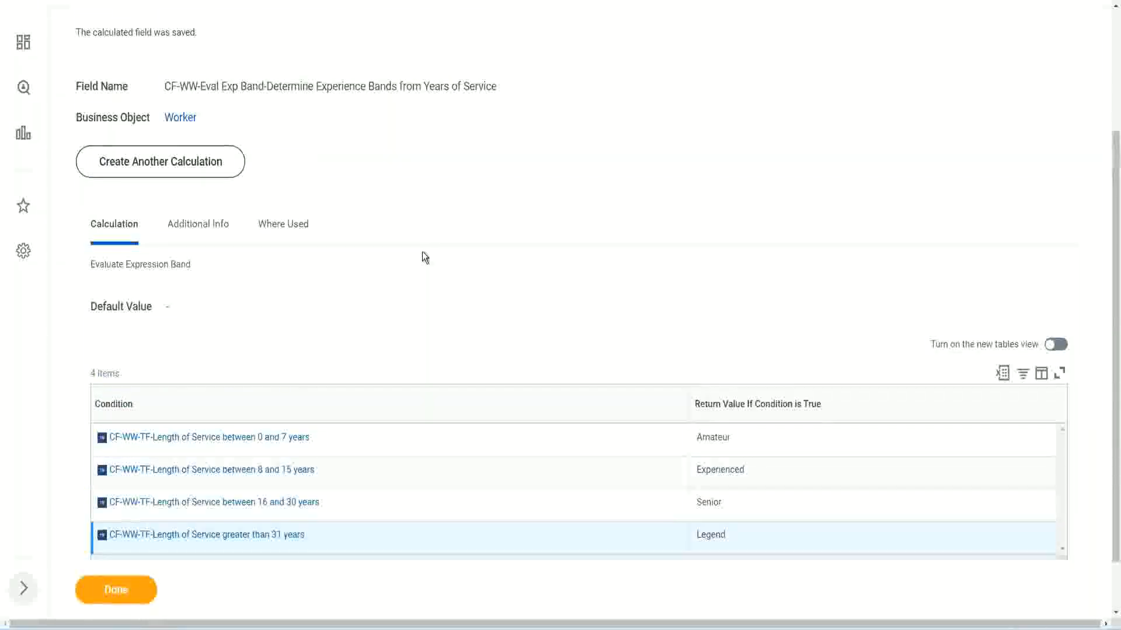
pyautogui.scroll(3, 422, 253)
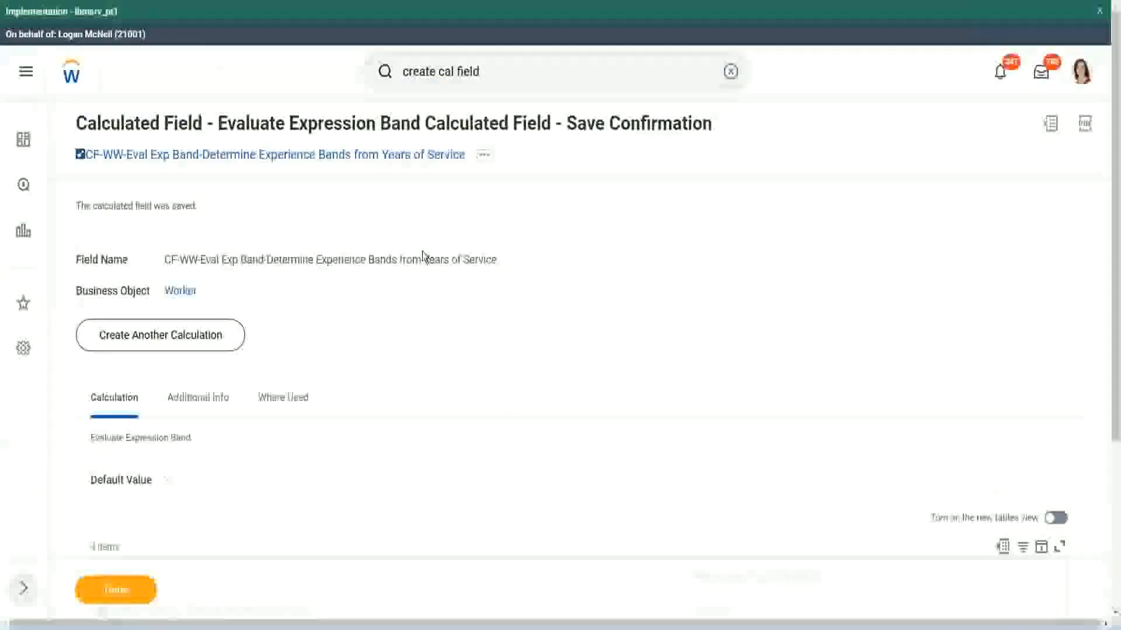
pyautogui.scroll(-4, 422, 257)
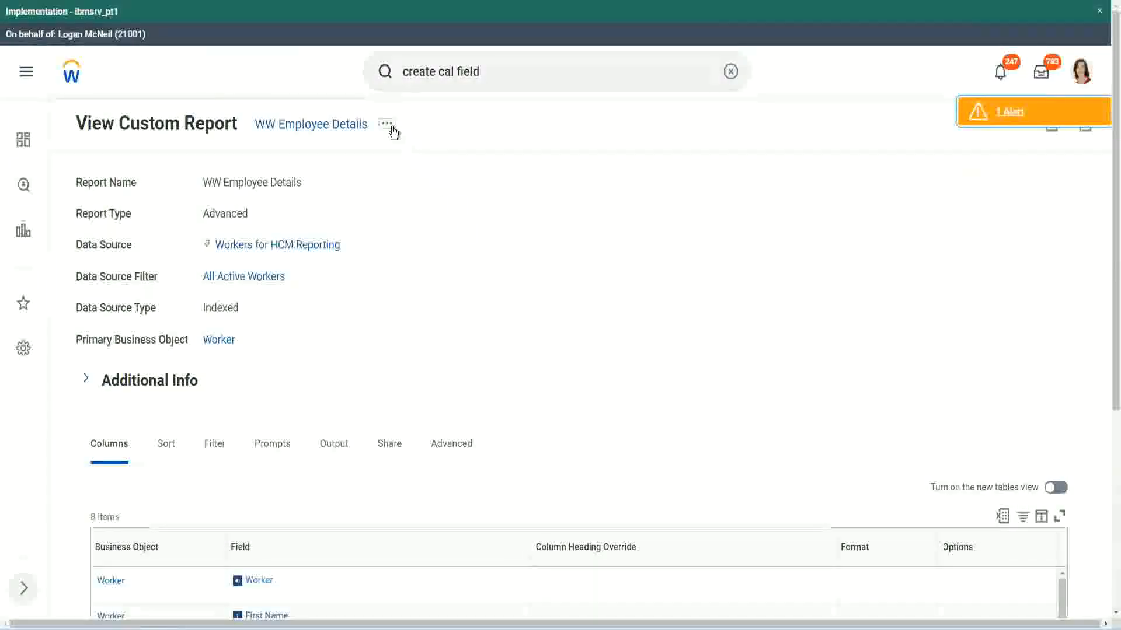
# Open the WW Employee Details custom report for editing
pyautogui.click(387, 124)
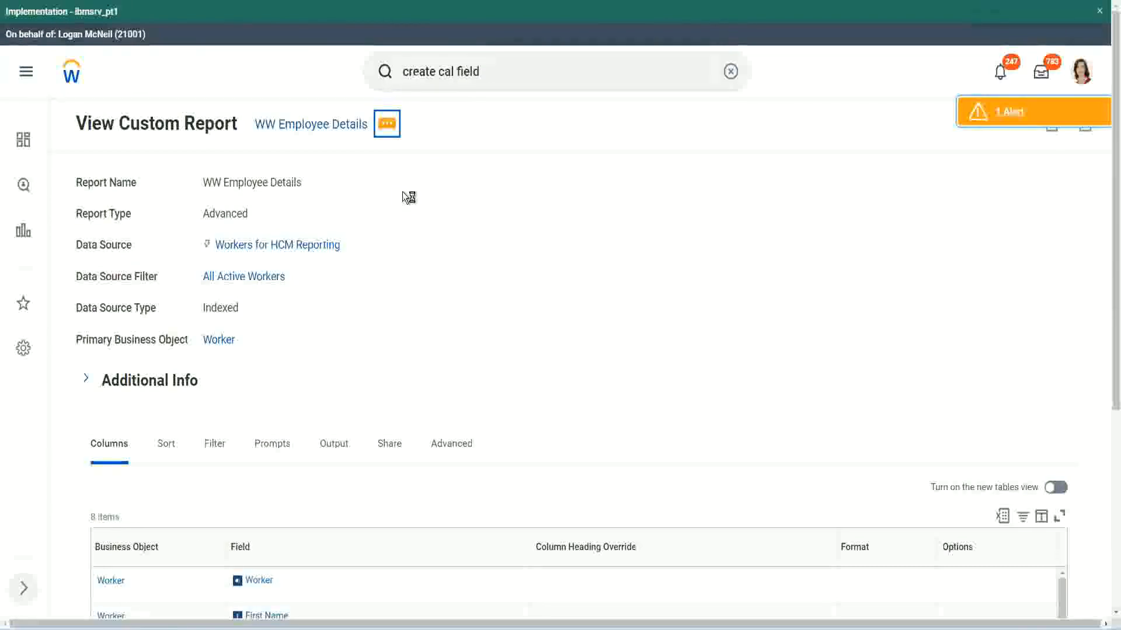
pyautogui.moveTo(457, 192)
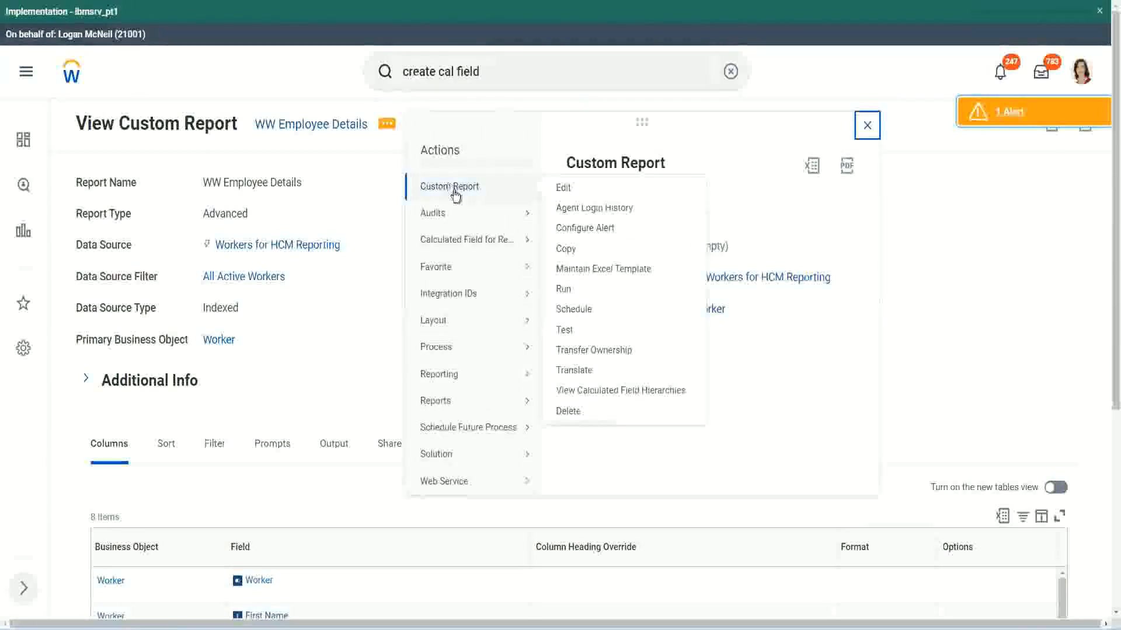
pyautogui.click(564, 188)
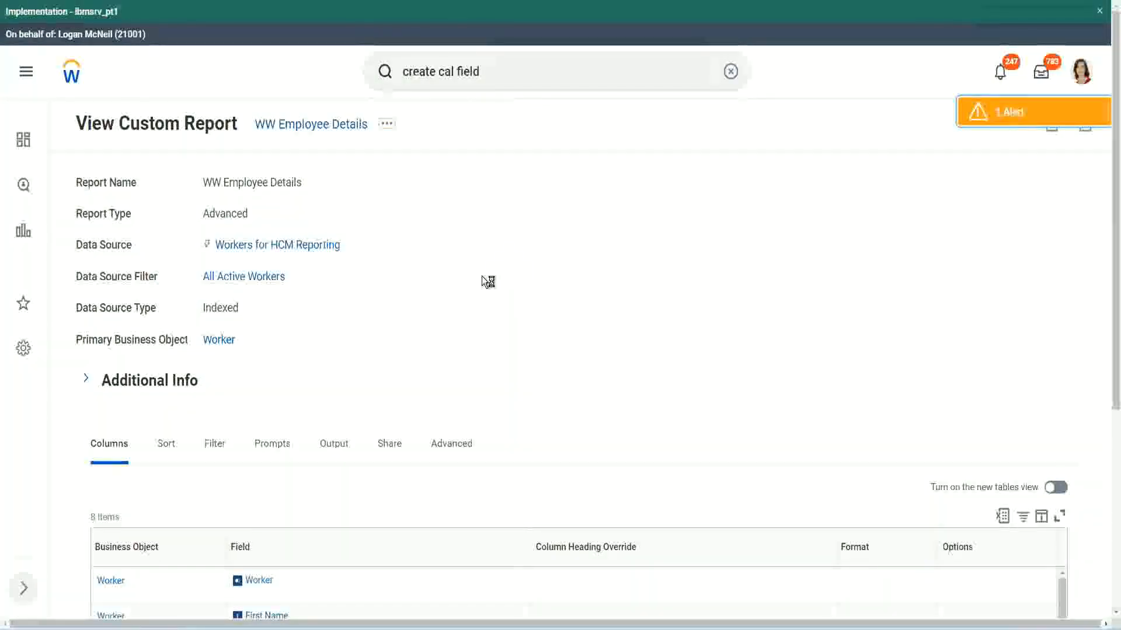
# Add a new Worker column row below the Experience Bands column of the report
pyautogui.scroll(-1, 481, 276)
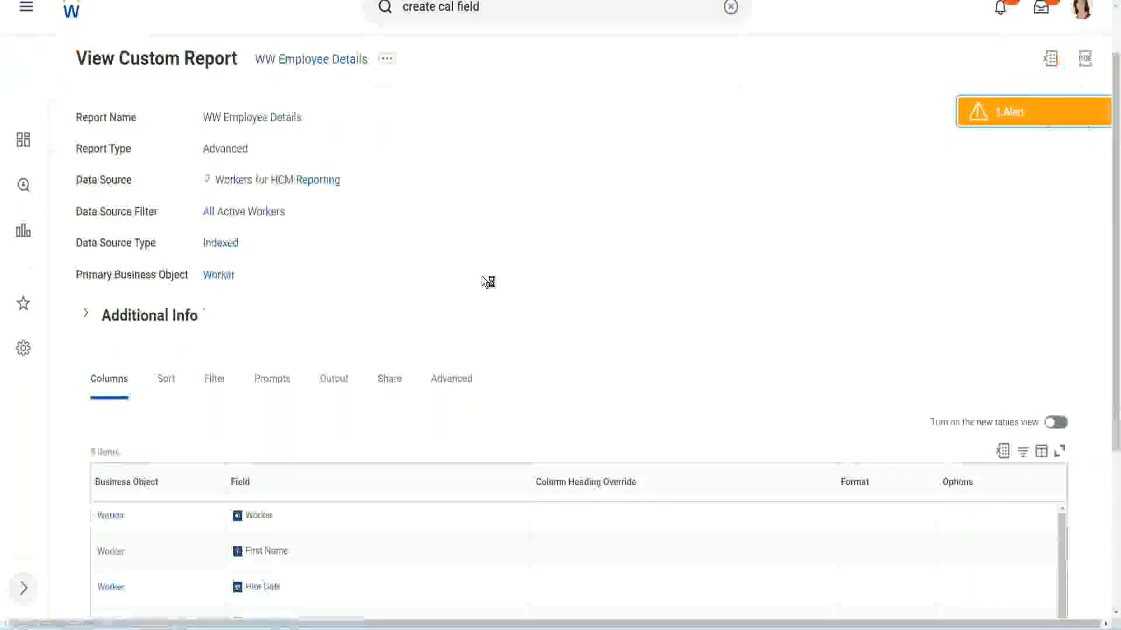
pyautogui.scroll(-4, 482, 281)
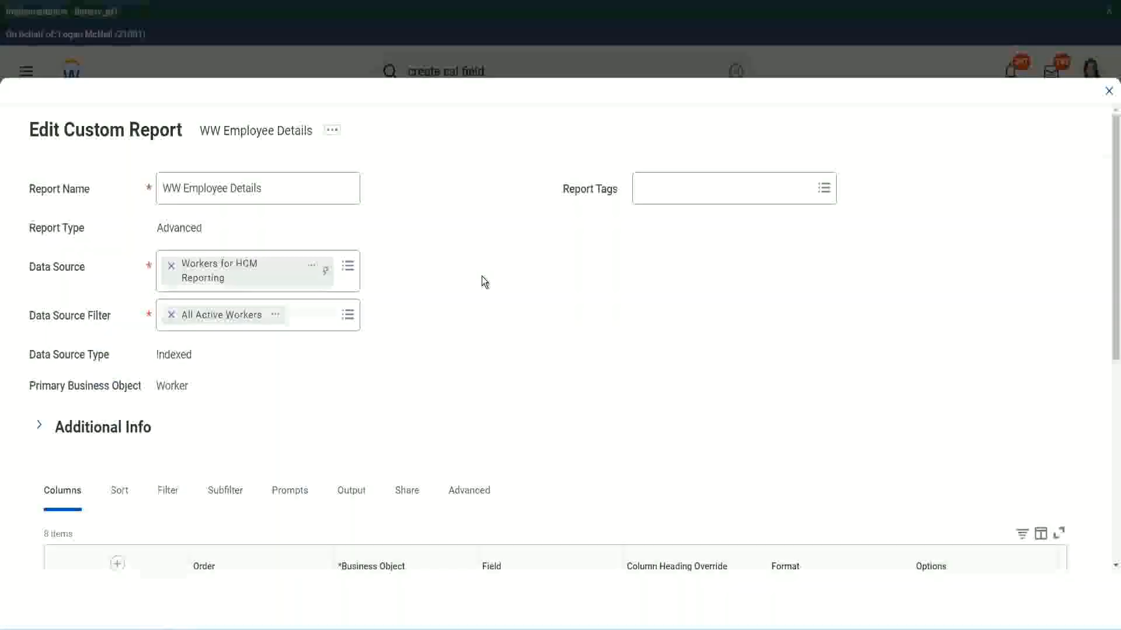
pyautogui.scroll(-8, 482, 275)
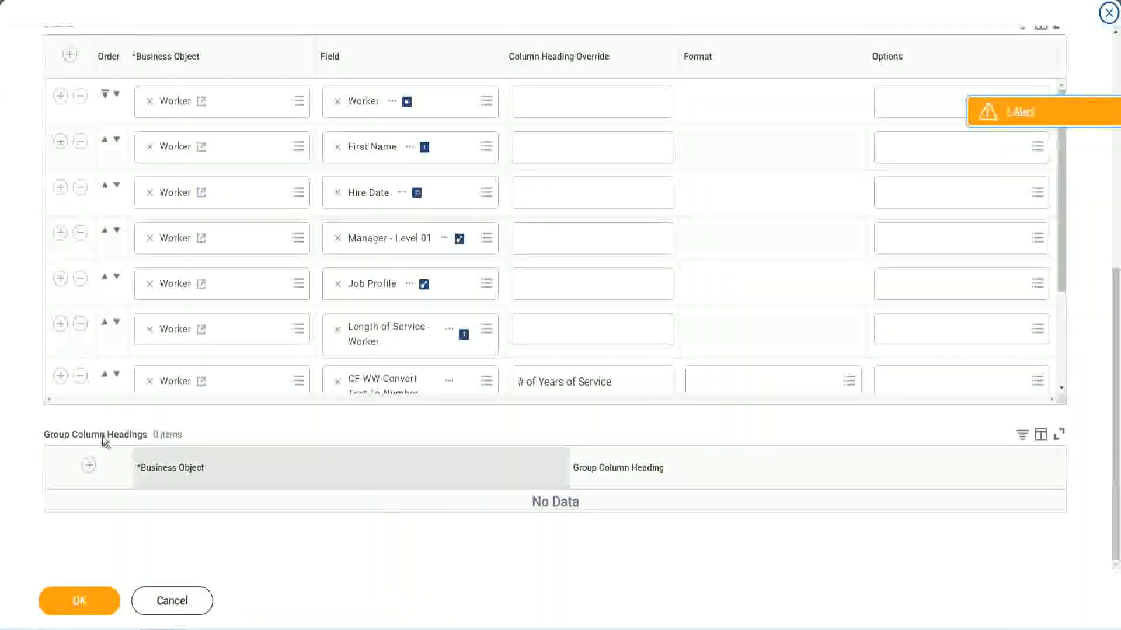
pyautogui.scroll(-3, 235, 282)
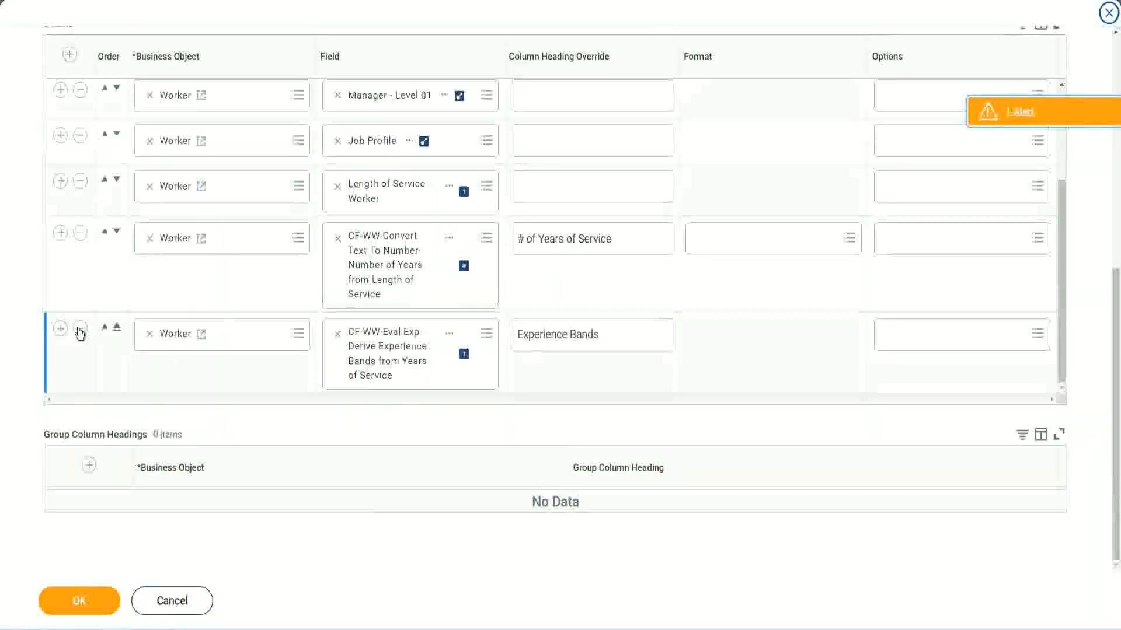
pyautogui.click(60, 327)
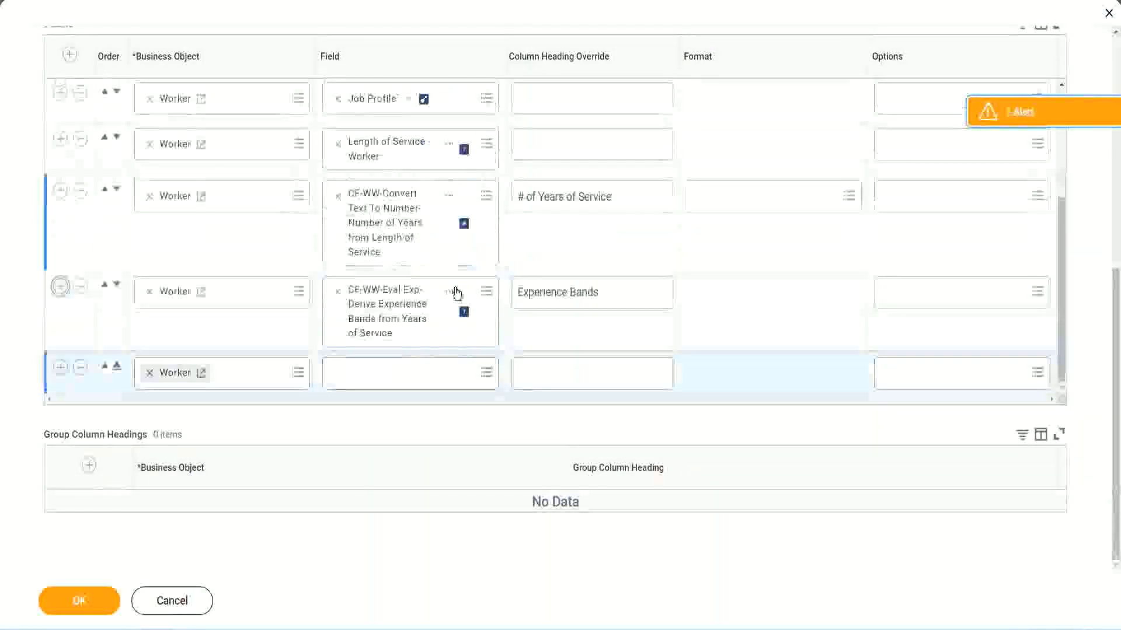
# Copy the field name from the Experience Bands column and paste it into the new row's field search
pyautogui.rightClick(390, 315)
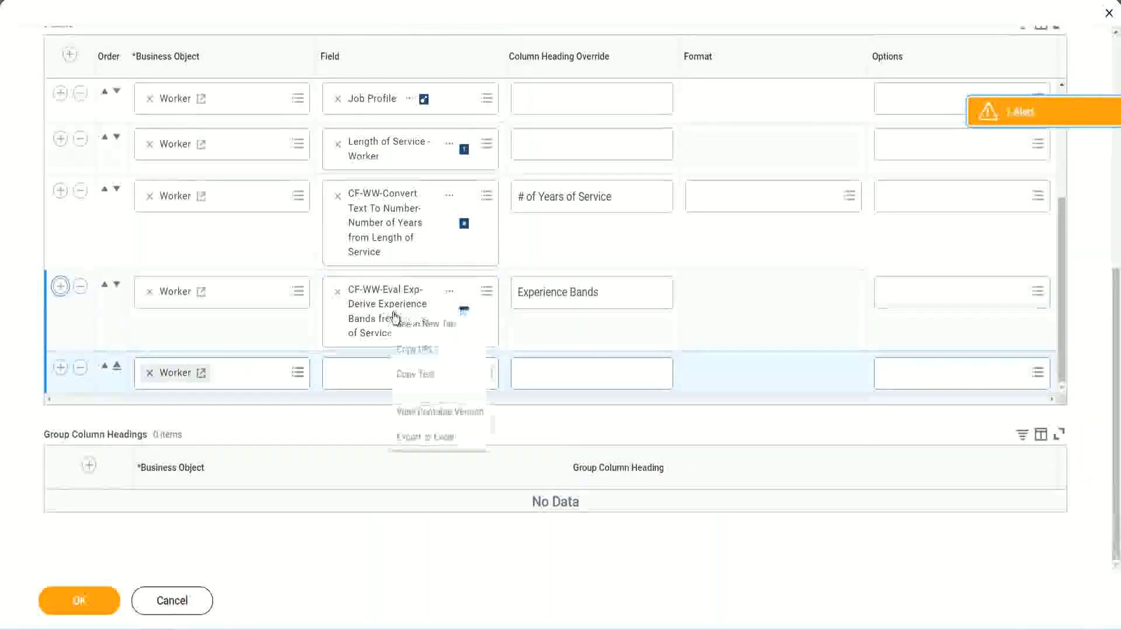
pyautogui.click(411, 373)
pyautogui.click(403, 378)
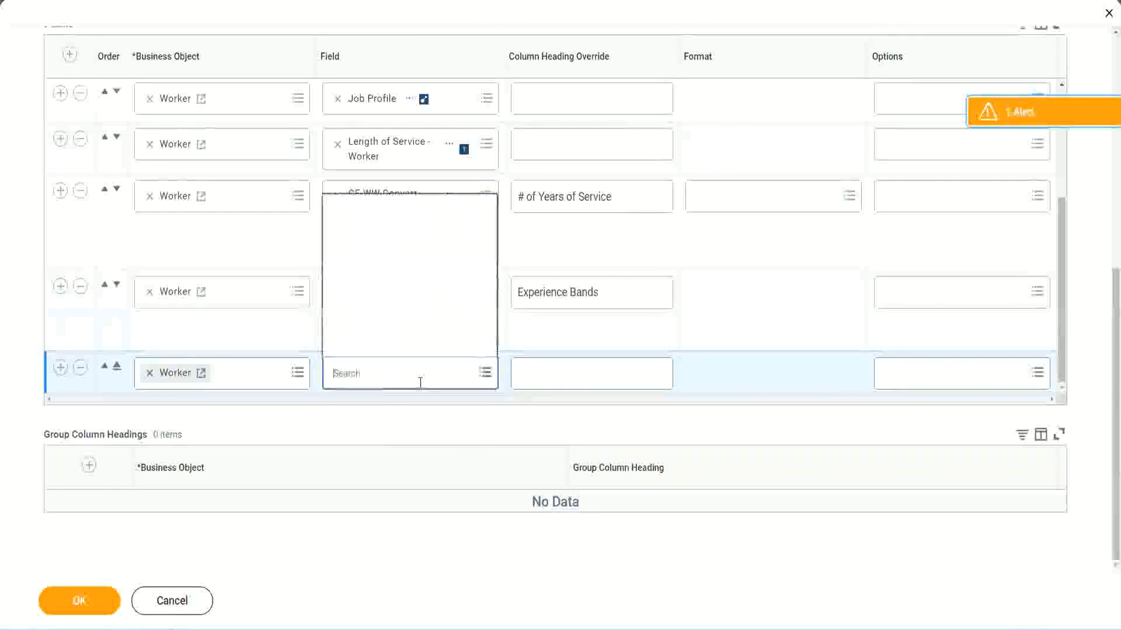
pyautogui.hotkey('ctrl', 'v')
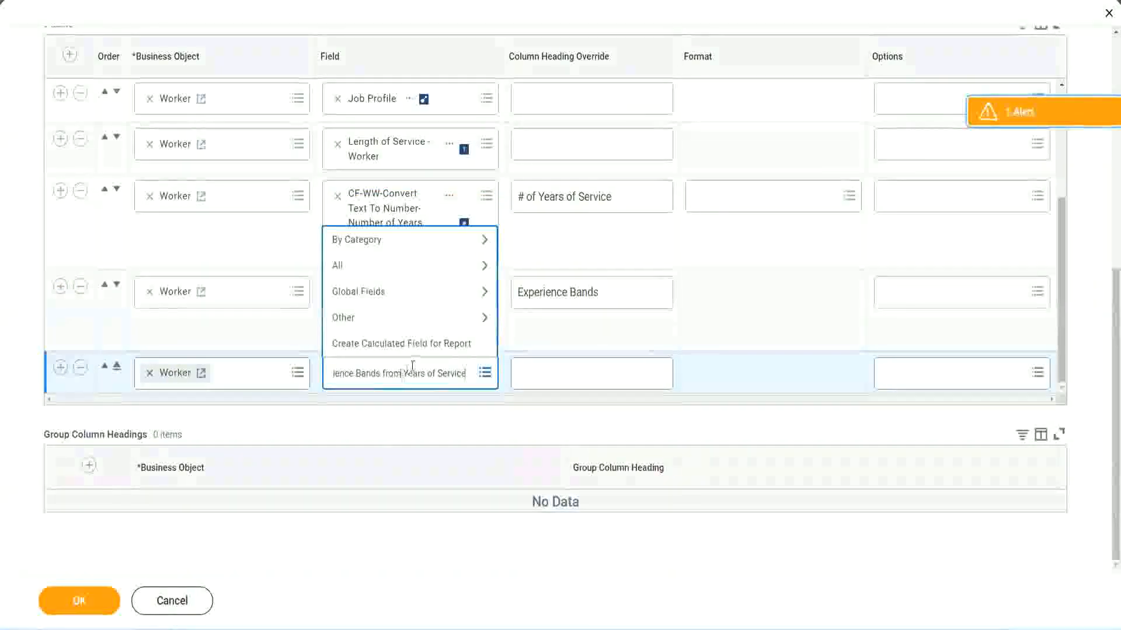
# Edit the field search to CF-WW-Eval Exp Band, run it and choose CF-WW-Eval Exp Band-Determine Experience Bands from Years of Service
pyautogui.moveTo(338, 364); pyautogui.dragTo(284, 369)
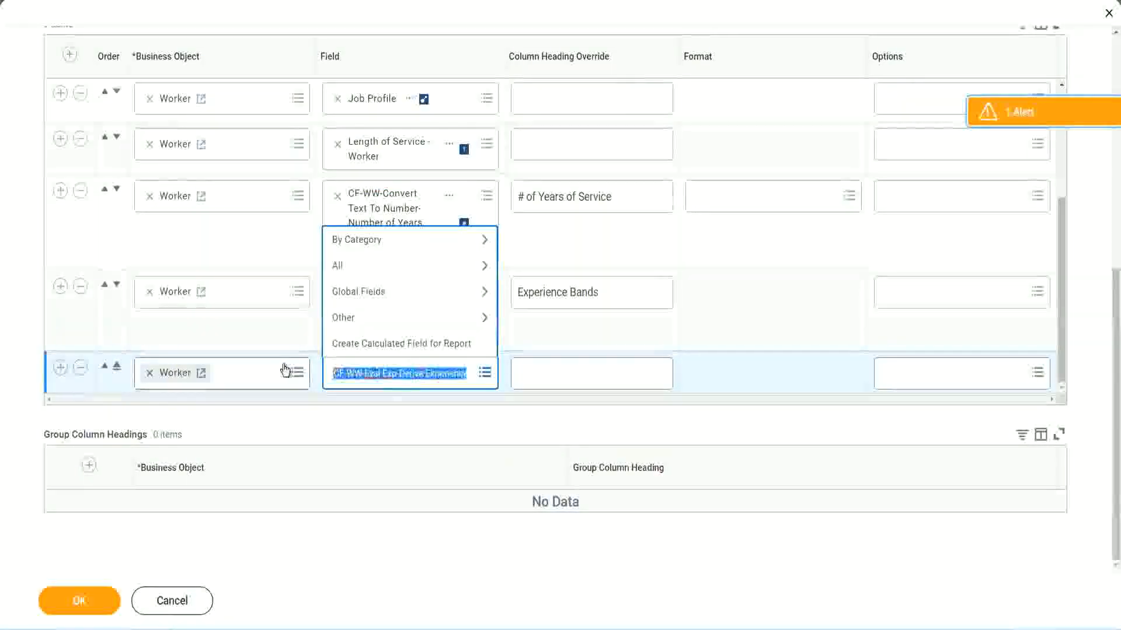
pyautogui.click(397, 375)
pyautogui.write('Band')
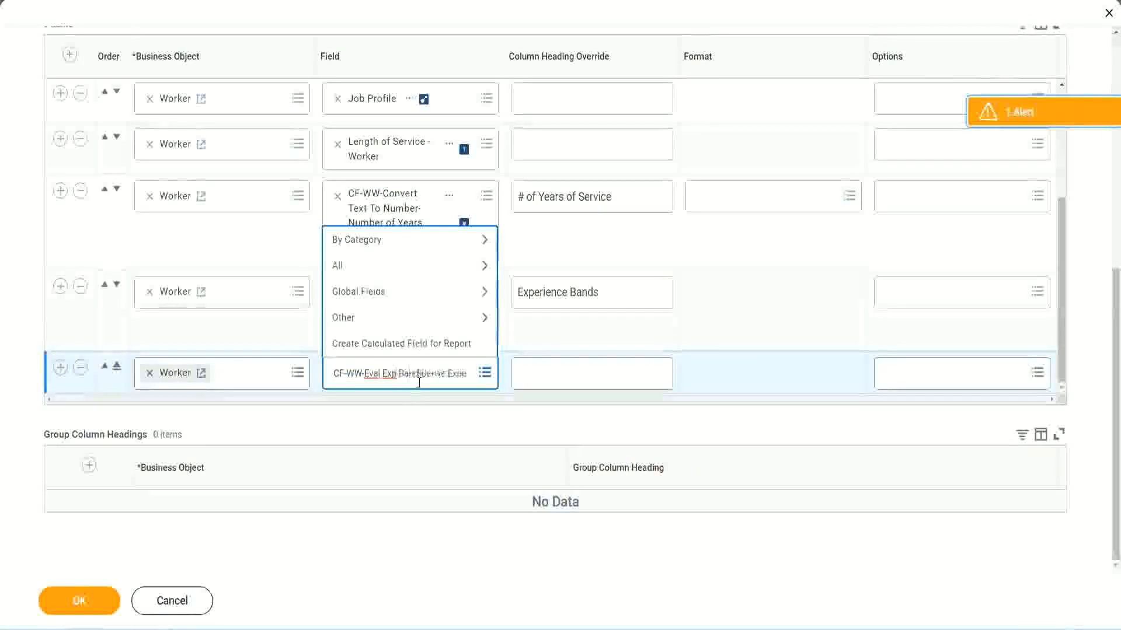
pyautogui.press('Delete')
pyautogui.press('Delete')
pyautogui.press('Delete')
pyautogui.press('Delete')
pyautogui.press('Delete')
pyautogui.press('Delete')
pyautogui.press('Delete')
pyautogui.press('Delete')
pyautogui.press('Delete')
pyautogui.press('Delete')
pyautogui.press('Delete')
pyautogui.press('Delete')
pyautogui.press('Delete')
pyautogui.press('Delete')
pyautogui.press('Delete')
pyautogui.press('Delete')
pyautogui.press('Delete')
pyautogui.press('Delete')
pyautogui.press('Delete')
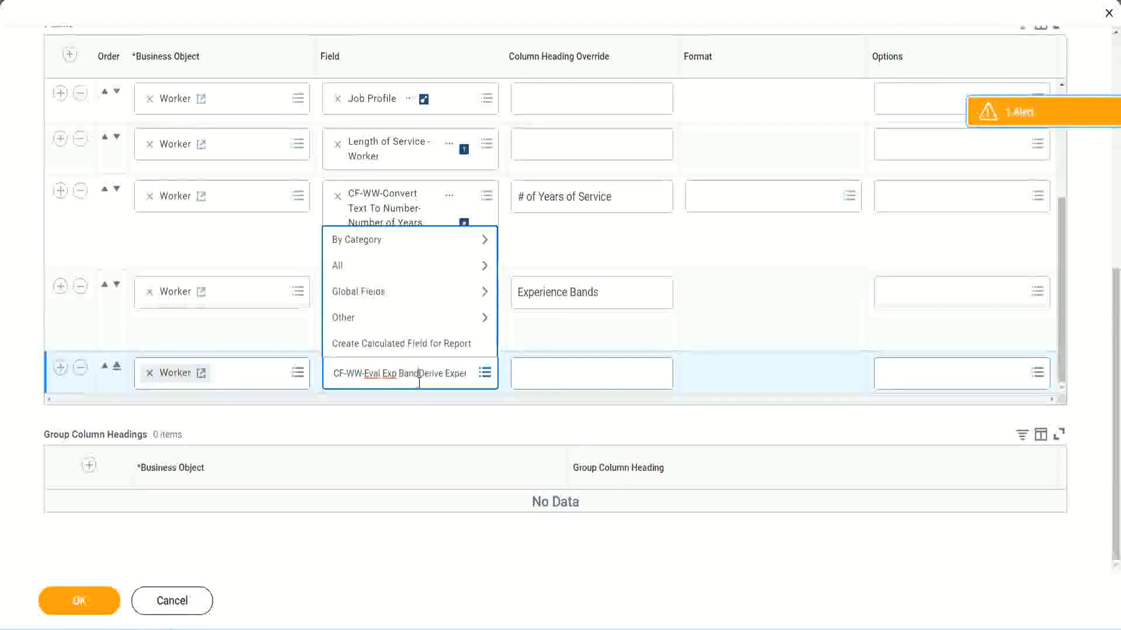
pyautogui.press('Delete')
pyautogui.press('Delete')
pyautogui.press('Delete')
pyautogui.press('Delete')
pyautogui.press('Delete')
pyautogui.press('Delete')
pyautogui.press('Delete')
pyautogui.press('Delete')
pyautogui.press('Delete')
pyautogui.press('Delete')
pyautogui.press('Delete')
pyautogui.press('Delete')
pyautogui.press('Delete')
pyautogui.press('Delete')
pyautogui.press('Delete')
pyautogui.press('Delete')
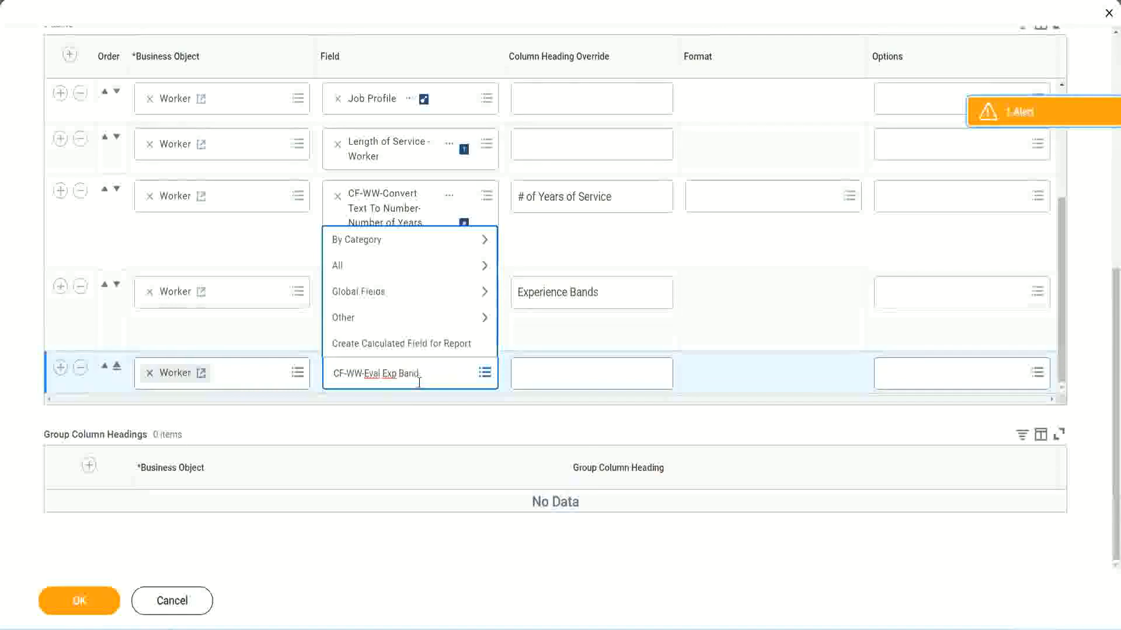
pyautogui.press('Return')
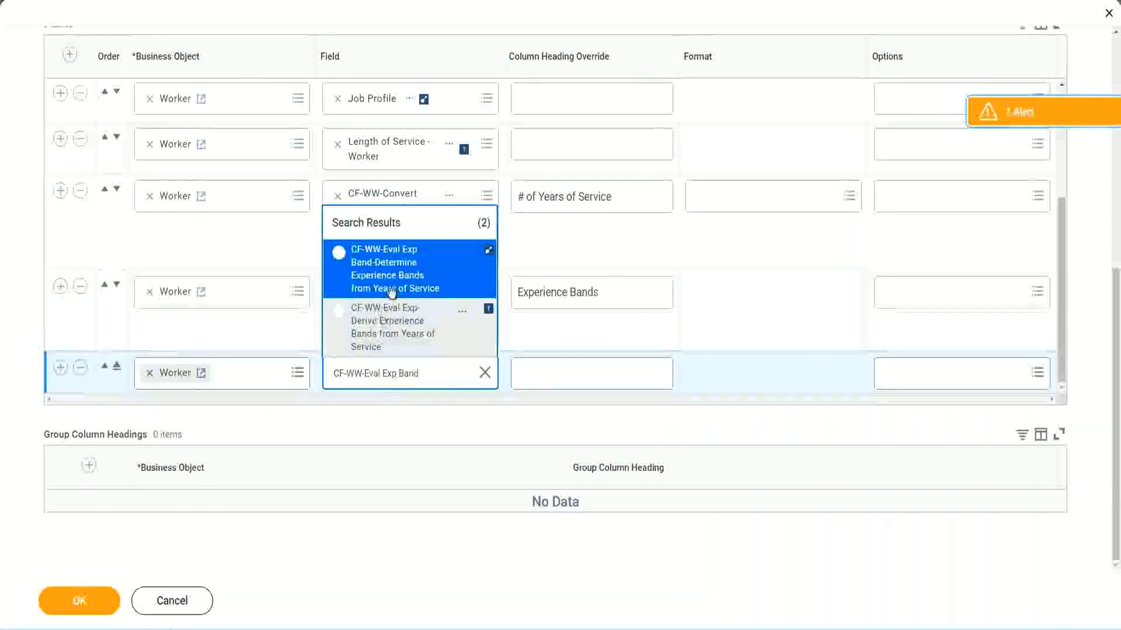
pyautogui.click(409, 278)
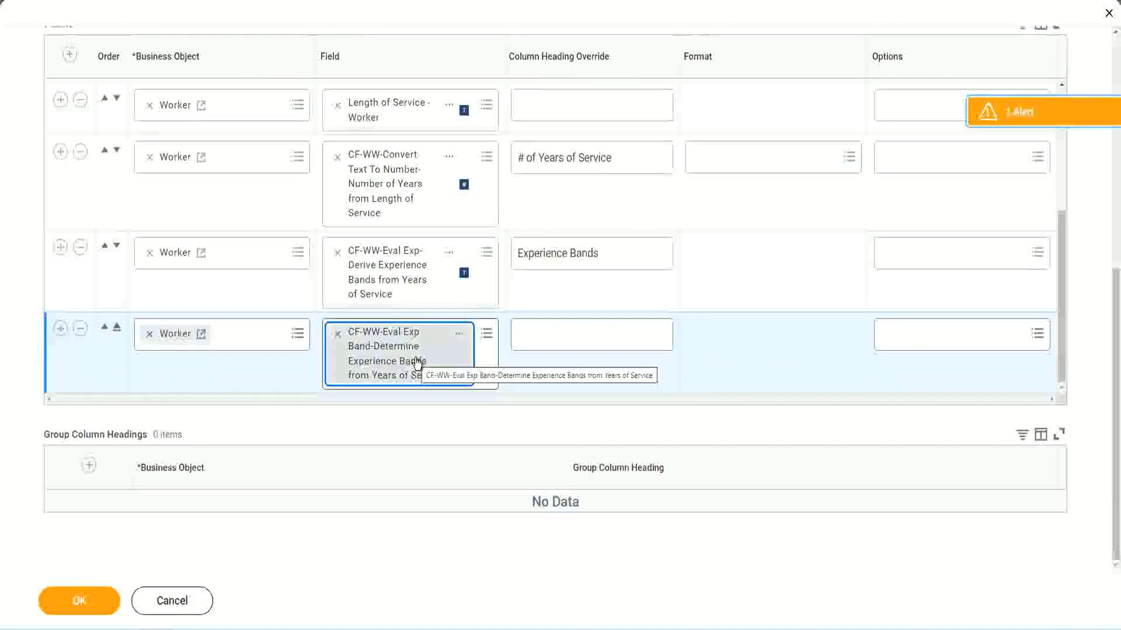
# Set the new column's heading override to Experience Bands (Eval Exp Bands), reusing the existing heading text, and submit the report changes
pyautogui.click(616, 253)
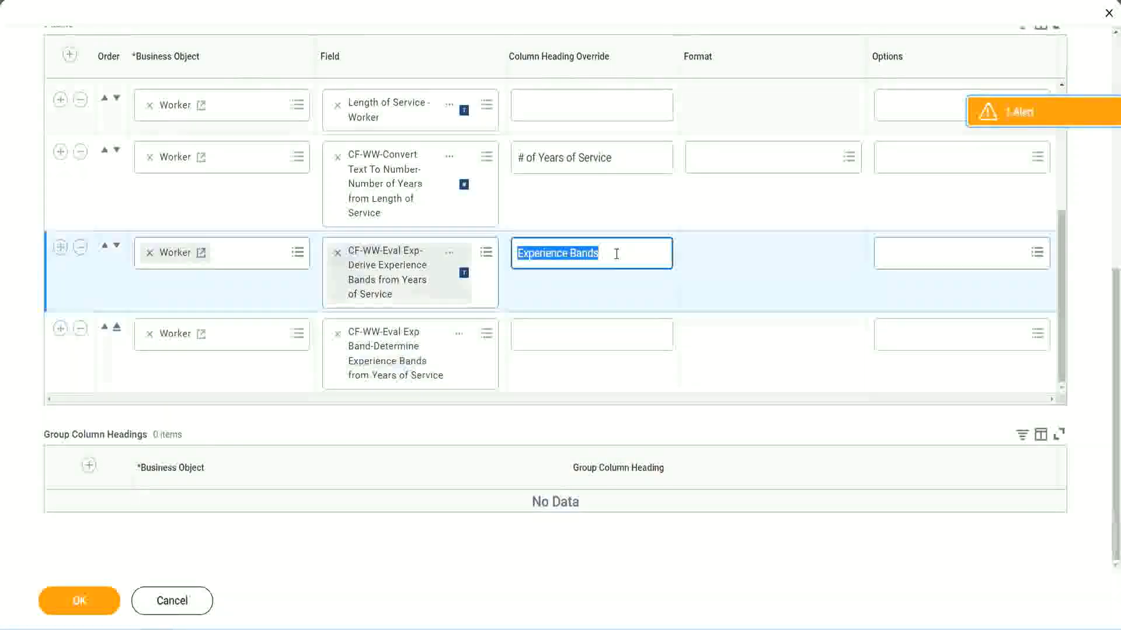
pyautogui.click(544, 333)
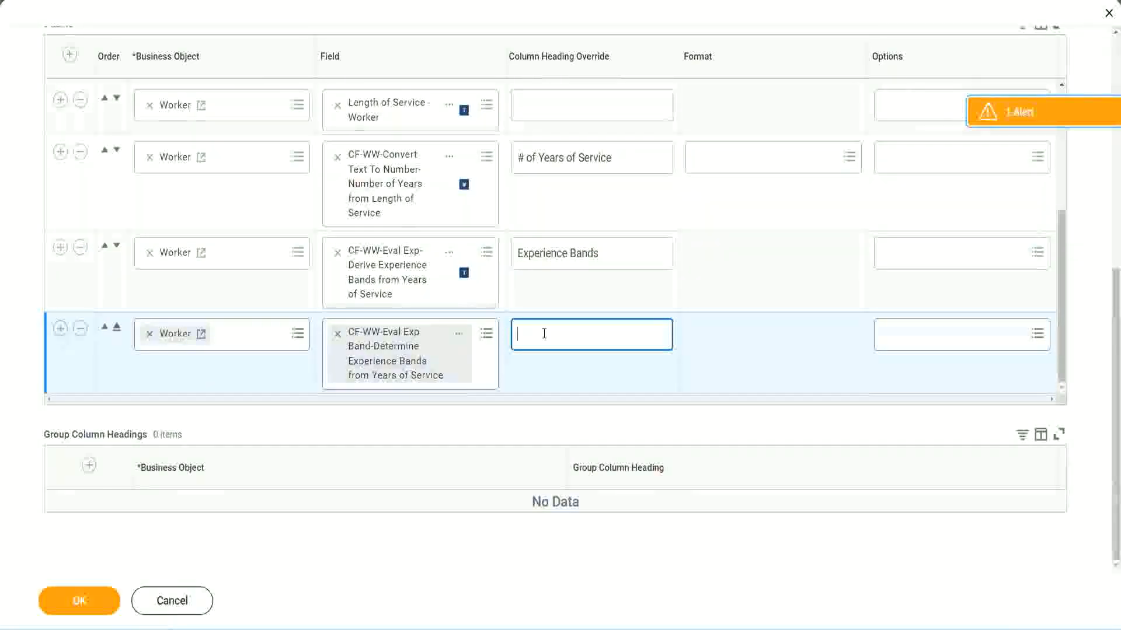
pyautogui.hotkey('ctrl', 'v')
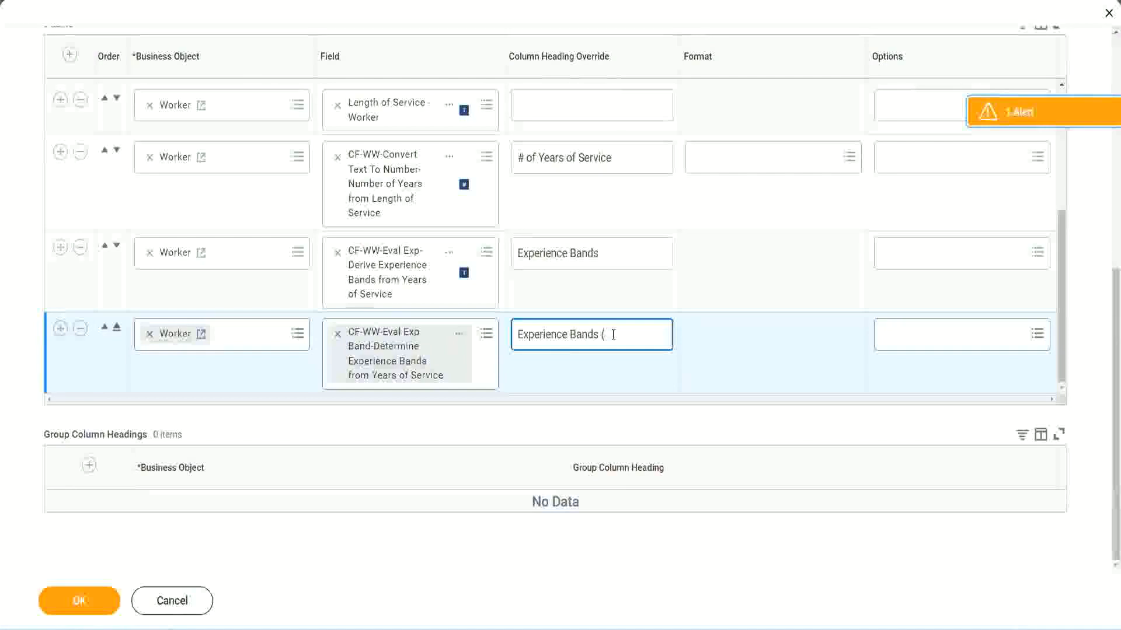
pyautogui.write('(Eval E')
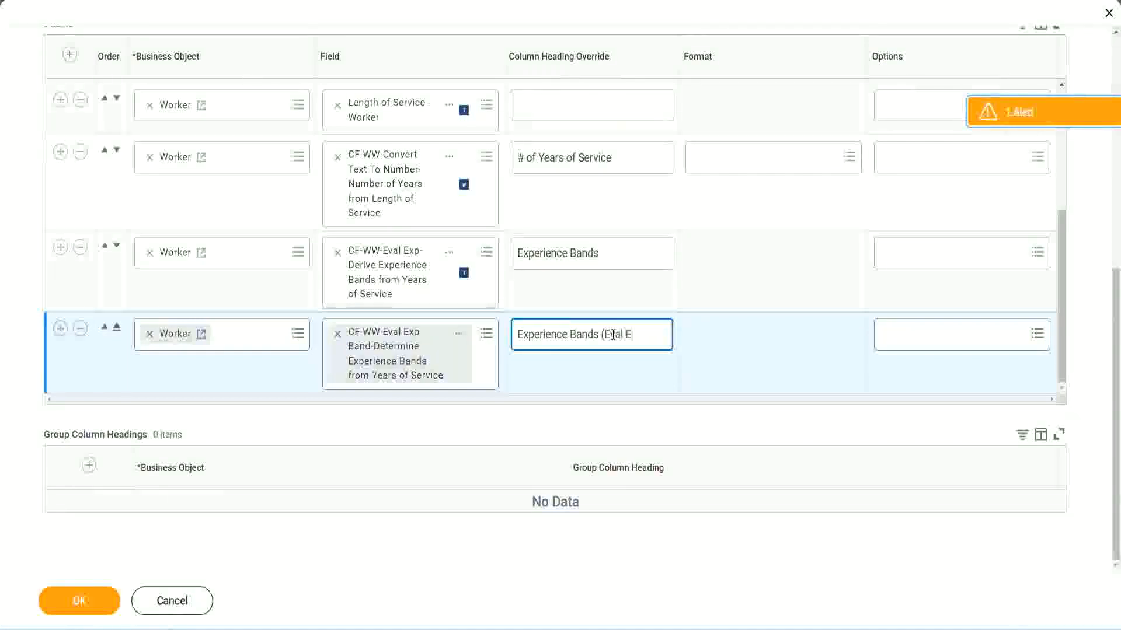
pyautogui.write('xp Bands)')
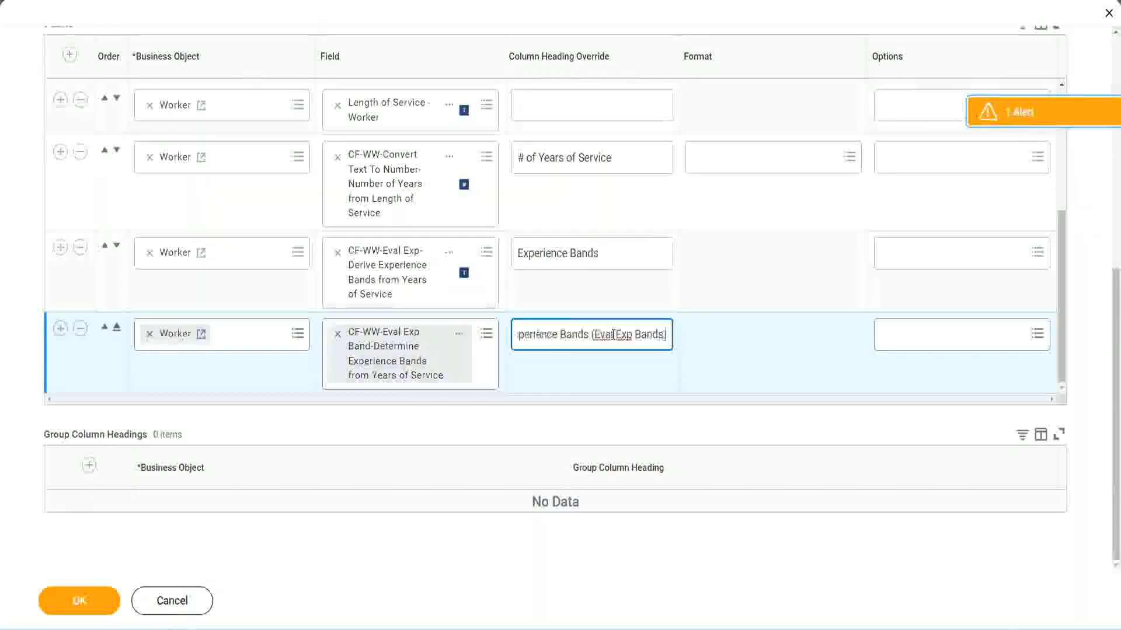
pyautogui.doubleClick(623, 335)
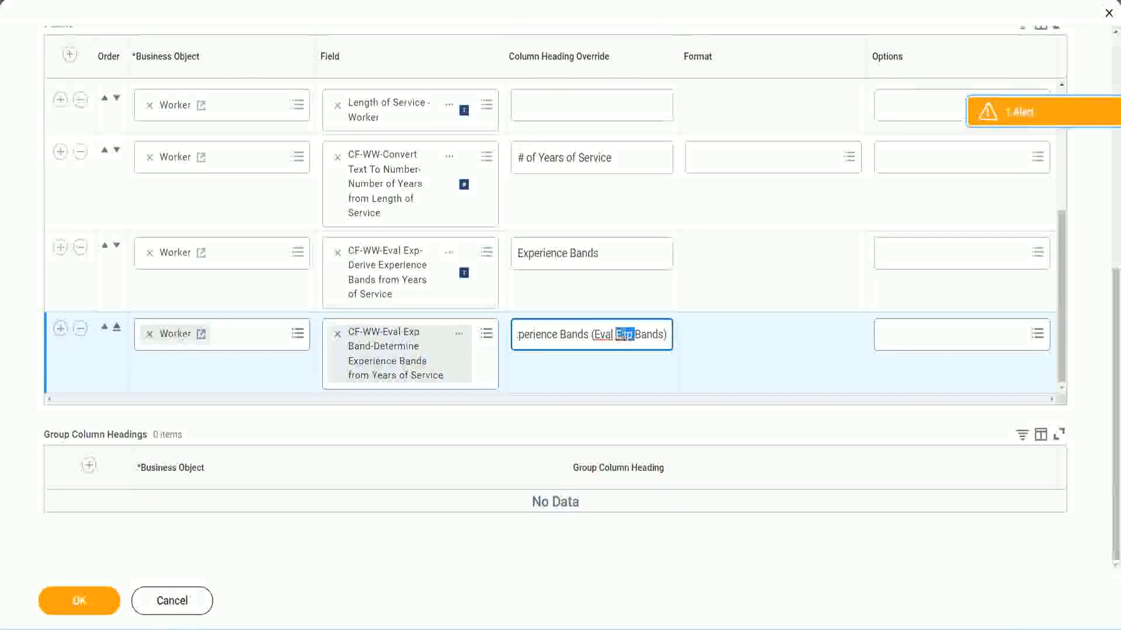
pyautogui.click(646, 332)
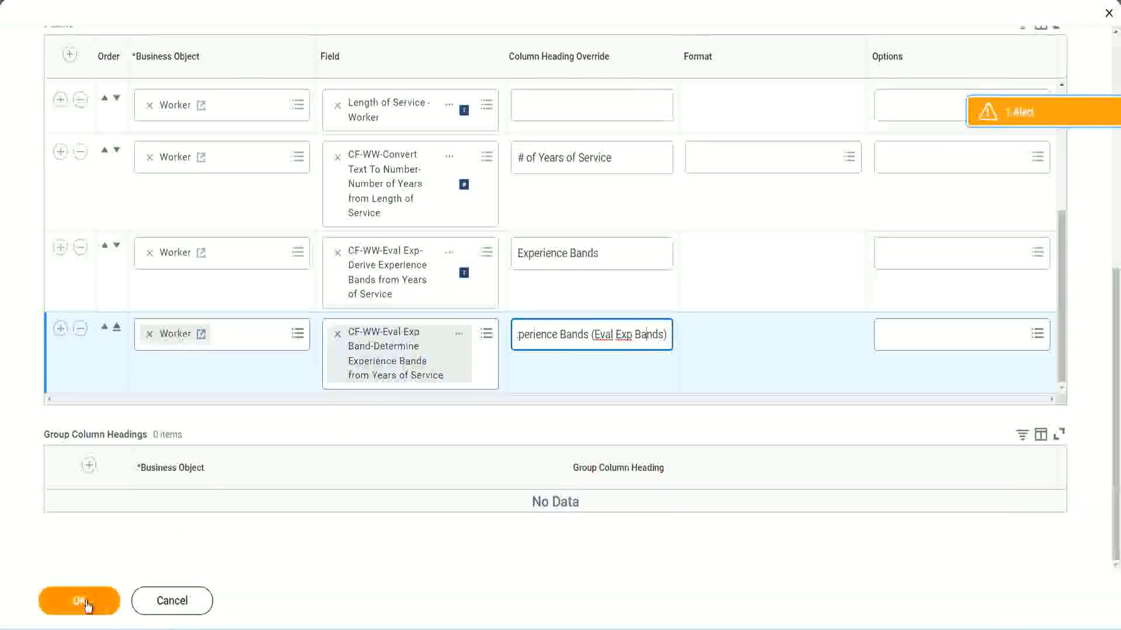
pyautogui.click(85, 604)
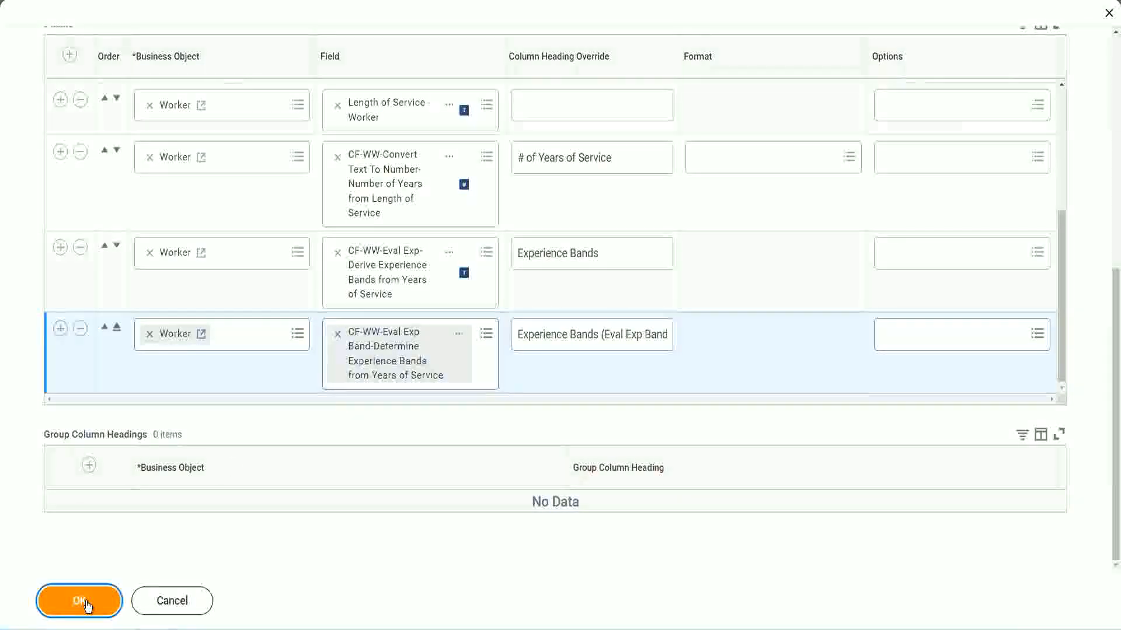